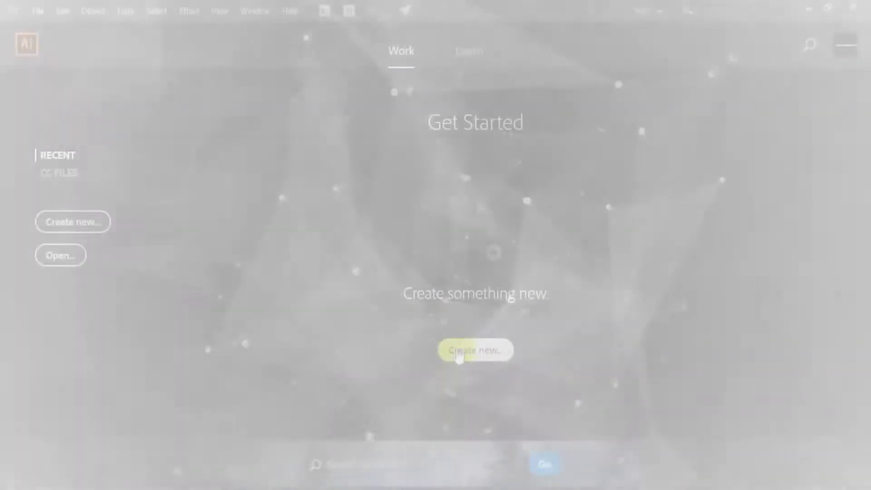
Create a 2000 × 2000 px RGB document named Seamless_Hexagon_Pattern.
left_click(458, 352)
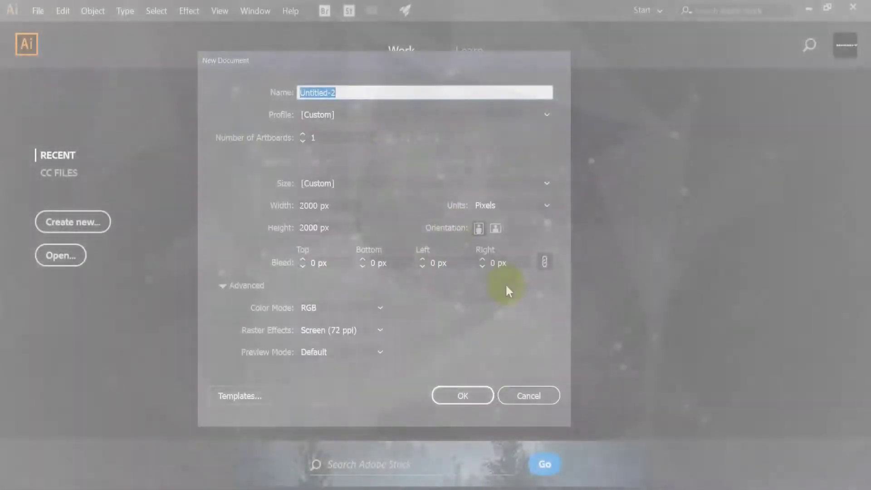
type("Seamless_Hexagon_Pattern")
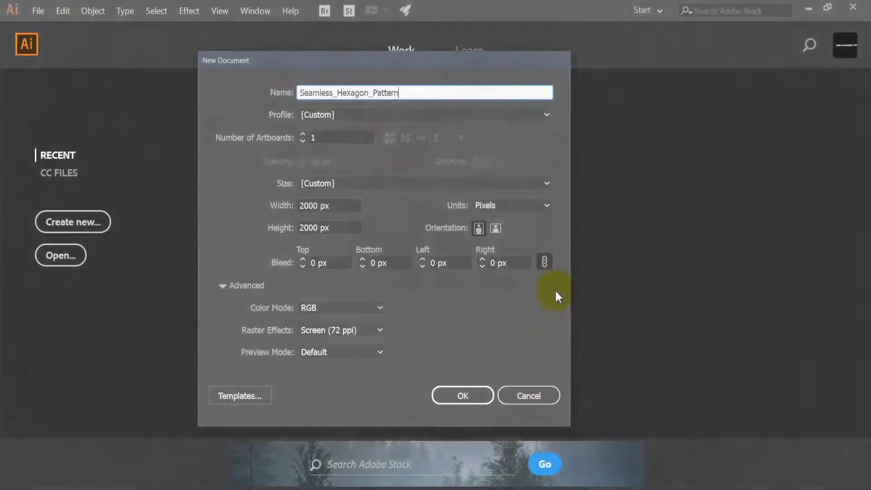
key("Tab")
left_click(481, 403)
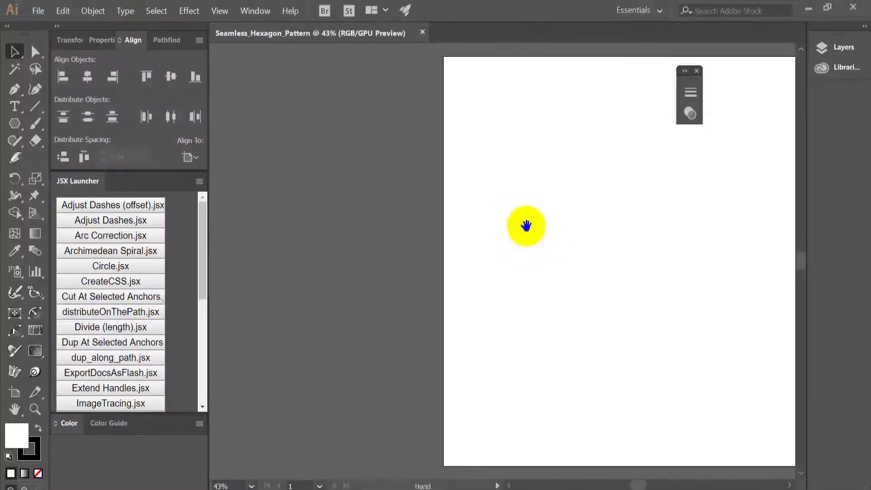
Draw a six-sided polygon with a 100 px radius and zoom in on it.
left_click(13, 125)
left_click(519, 190)
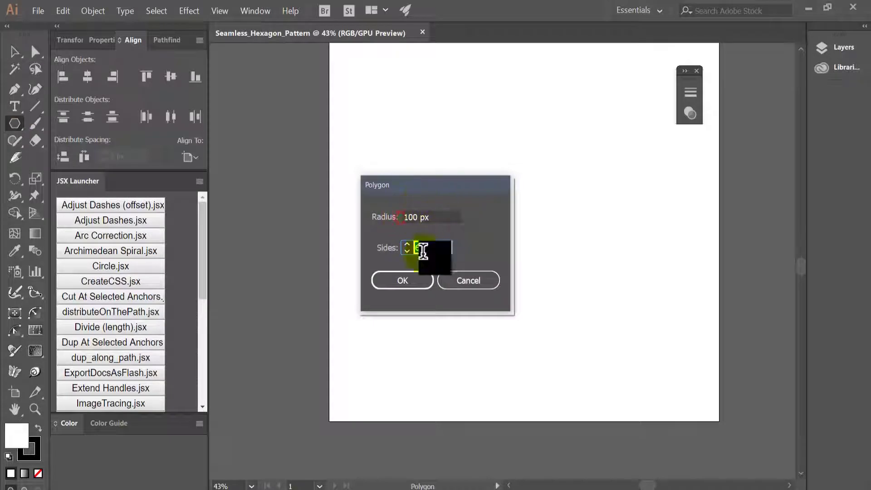
left_click(415, 279)
key("ctrl+equal")
key("ctrl+equal")
Add a 30° Smart Guides construction angle and turn off Snap to Pixel.
left_click(62, 10)
mouse_move(84, 352)
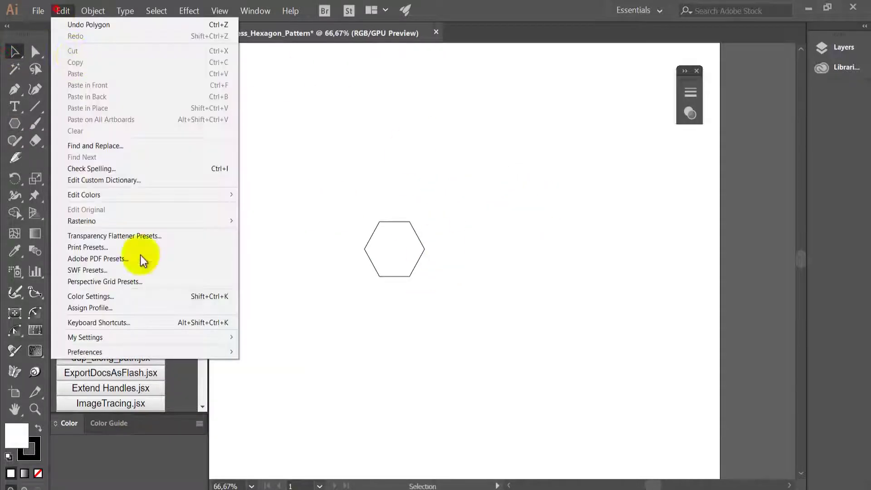
left_click(291, 410)
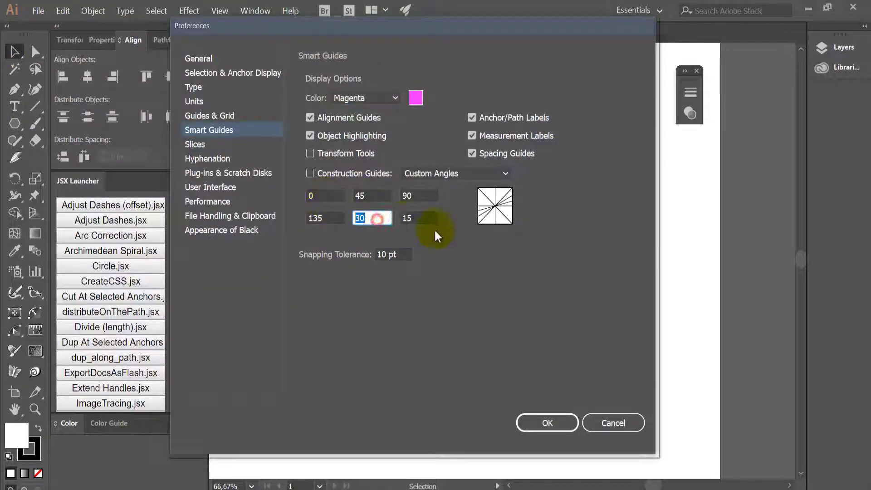
left_click(532, 411)
left_click(216, 11)
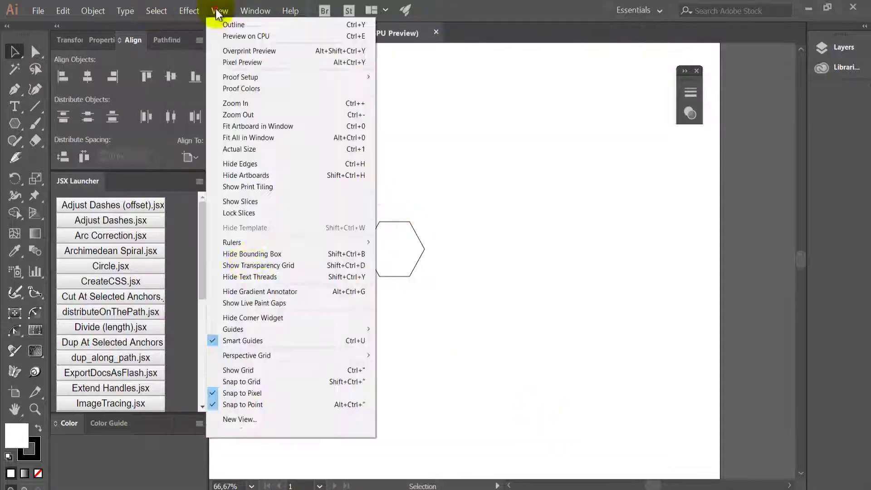
left_click(225, 393)
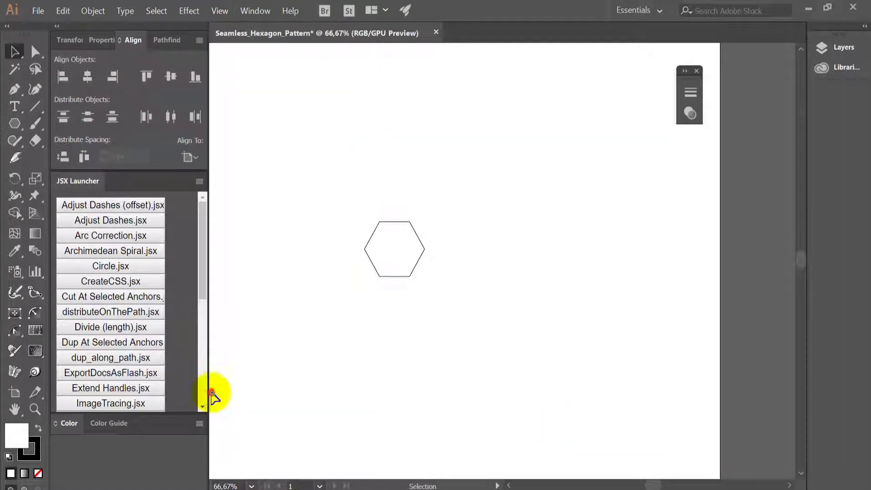
left_click(385, 210, "ctrl")
left_click(219, 10)
Switch to Outline view and Alt-drag hexagon copies up-right, below, upper-left and lower-left.
left_click(232, 25)
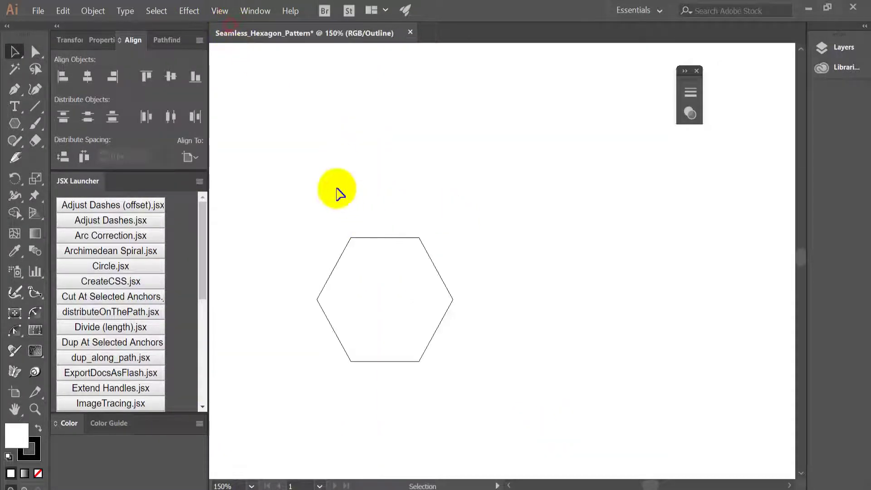
mouse_move(351, 361)
left_mouse_down()
mouse_move(431, 244)
mouse_move(408, 233)
left_mouse_up()
scroll(431, 239, "up", 3)
scroll(338, 195, "up", 4)
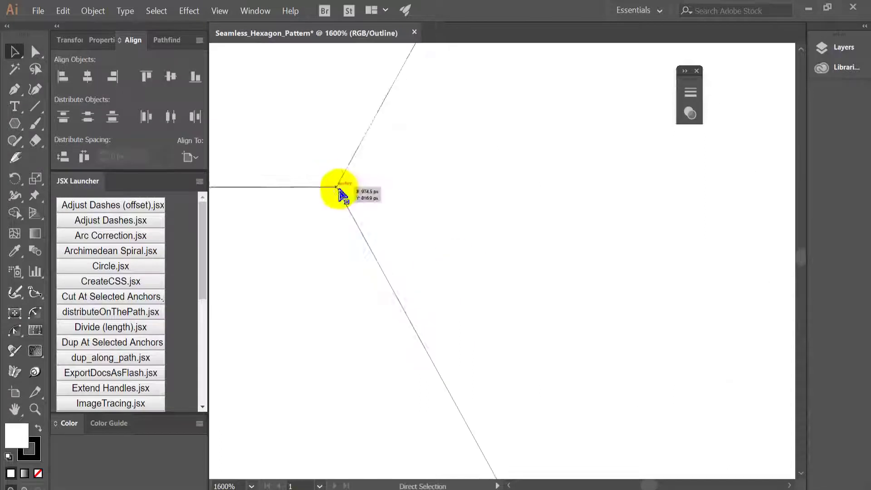
left_click_drag(399, 156, 399, 280)
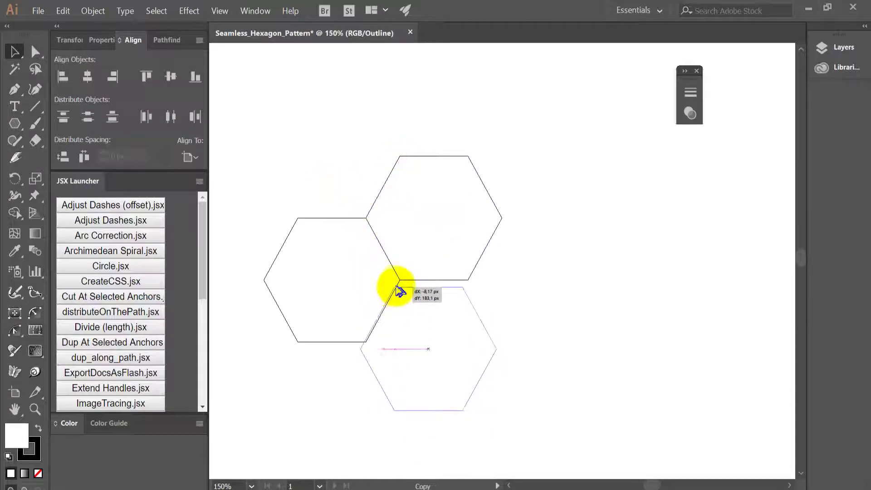
left_click(446, 304)
left_click_drag(483, 307, 369, 117)
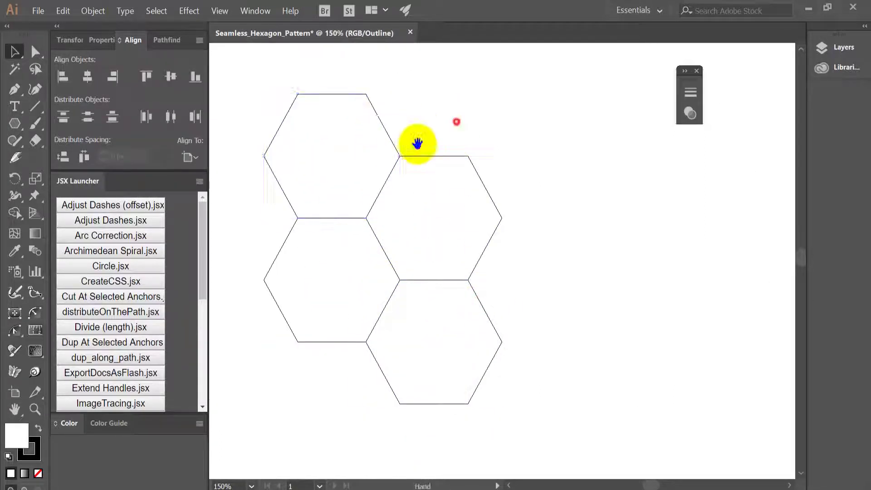
mouse_move(418, 142)
left_mouse_down()
mouse_move(443, 156)
mouse_move(340, 220)
mouse_move(311, 210)
mouse_move(326, 242)
mouse_move(349, 247)
left_mouse_up()
Add the remaining copies at the bottom and lower left, snapping shared corners together.
scroll(382, 287, "up", 5)
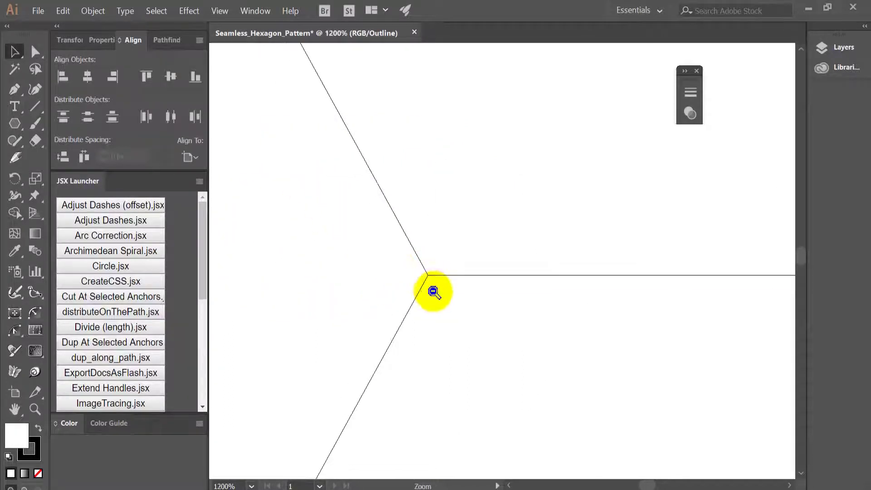
scroll(431, 292, "down", 6)
left_click_drag(429, 310, 428, 140)
mouse_move(443, 187)
left_mouse_down()
mouse_move(431, 291)
mouse_move(424, 292)
left_mouse_up()
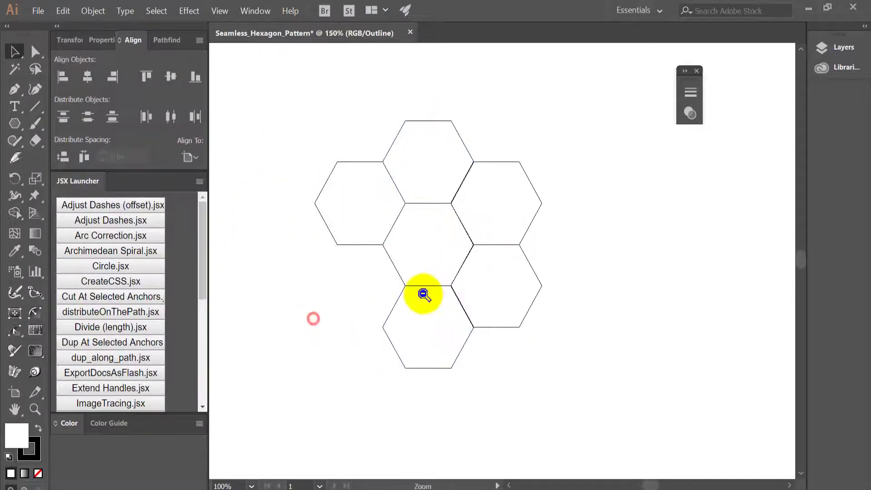
scroll(423, 292, "up", 10)
mouse_move(521, 227)
left_mouse_down()
mouse_move(418, 115)
mouse_move(466, 311)
left_mouse_up()
scroll(467, 311, "down", 4)
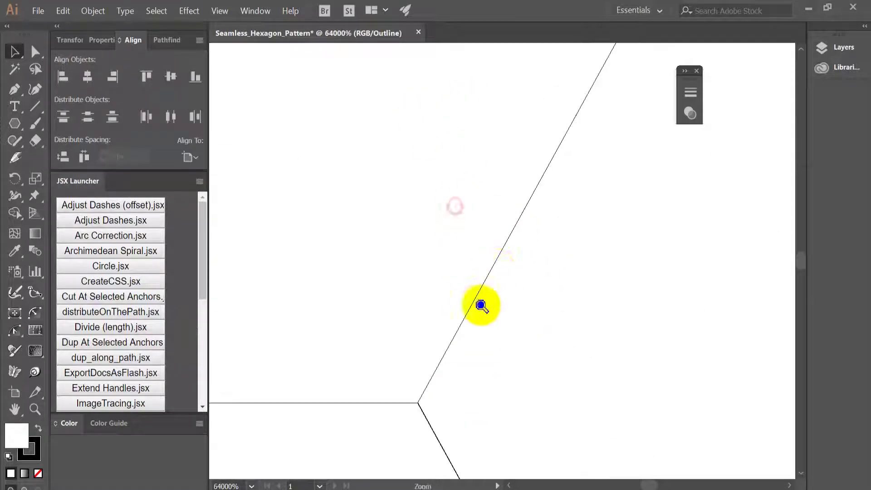
scroll(480, 305, "down", 3)
scroll(469, 292, "down", 4)
scroll(492, 278, "up", 4)
scroll(454, 340, "down", 6)
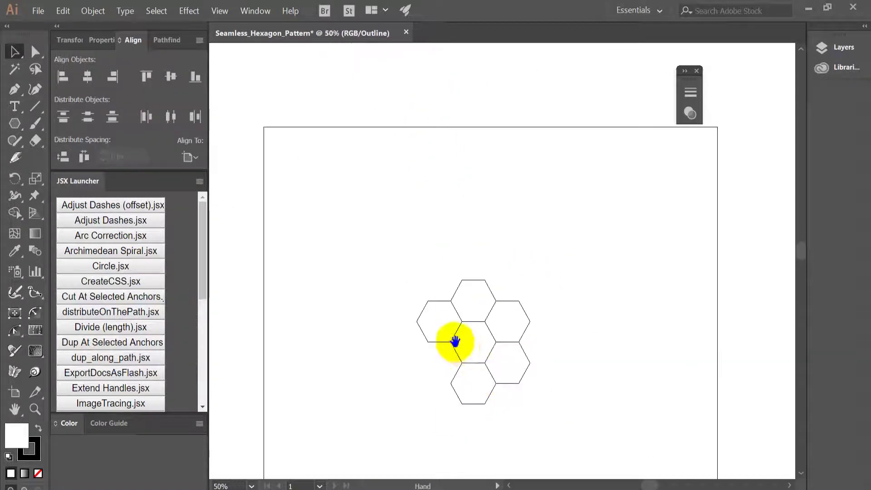
scroll(598, 359, "up", 2)
left_click_drag(594, 362, 451, 367)
Draw a rectangle from the centre hexagon and check its corner alignment up close.
left_click(345, 281)
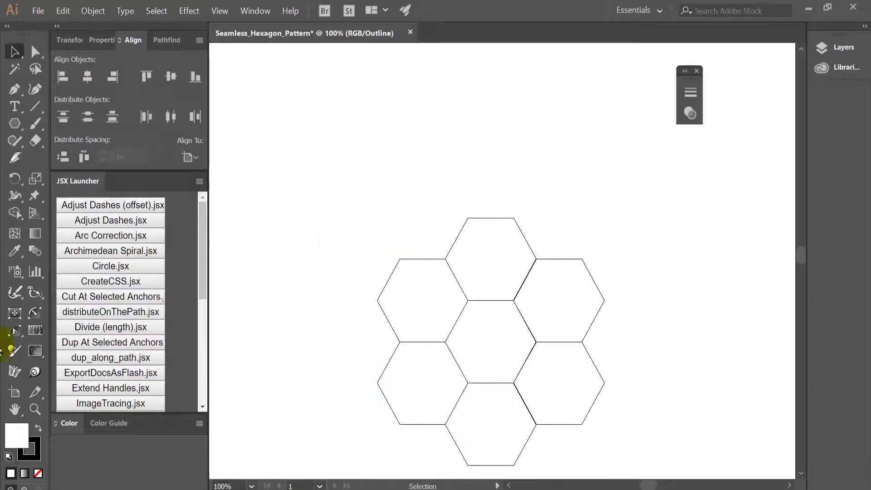
left_click_drag(523, 375, 516, 305)
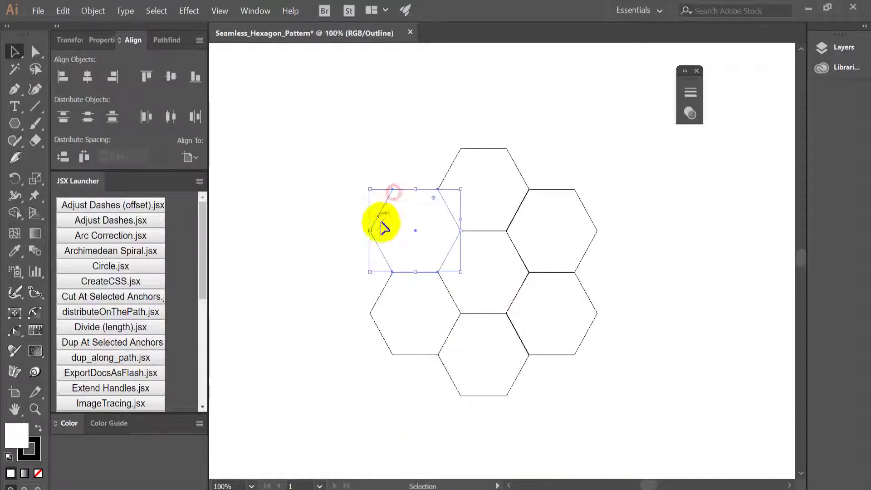
key("ctrl+equal")
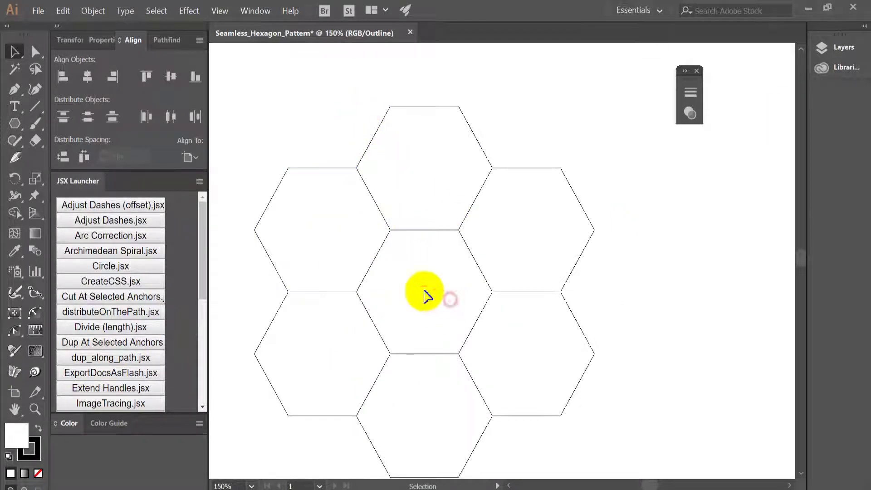
left_click_drag(15, 123, 68, 91)
left_click_drag(424, 292, 530, 416)
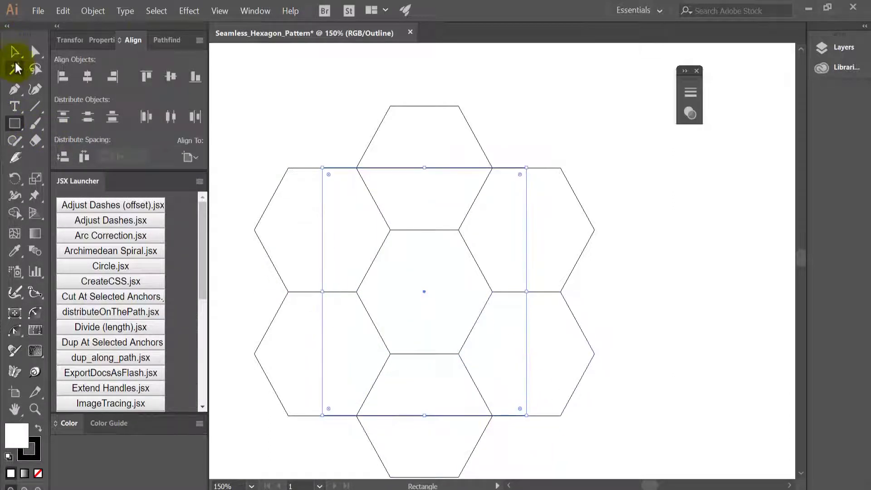
left_click(14, 51)
left_click(535, 179)
left_click(535, 159)
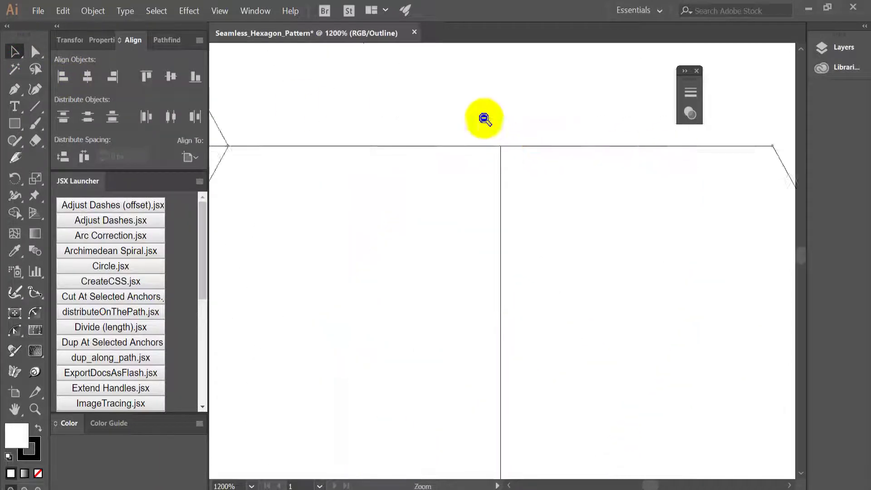
key("ctrl+minus")
key("ctrl+minus")
key("ctrl+minus")
key("ctrl+minus")
key("ctrl+minus")
key("ctrl+minus")
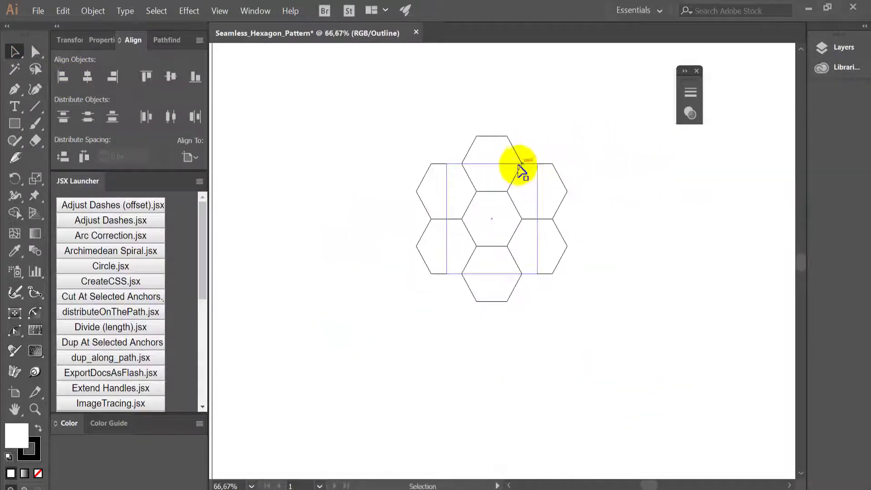
key("ctrl+1")
Clip the hexagons to the rectangle with Ctrl+7 and return to Preview.
left_click_drag(365, 107, 647, 369)
key("ctrl+7")
key("ctrl+y")
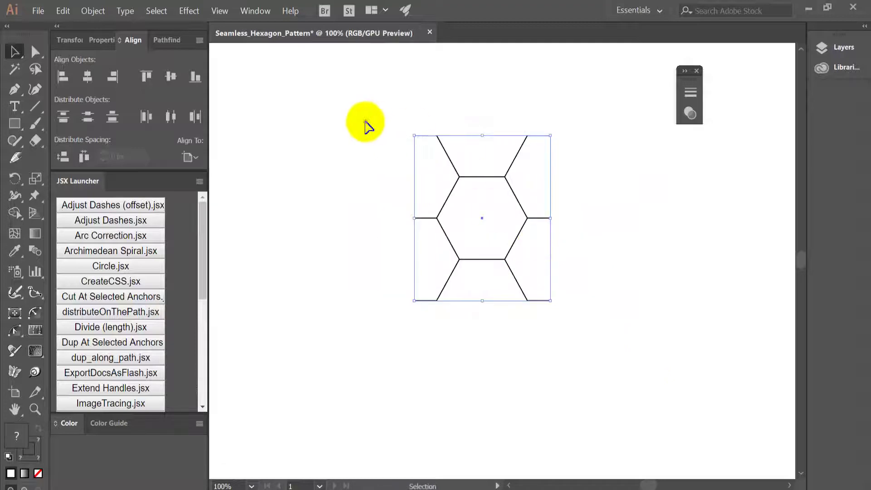
scroll(383, 132, "up", 2)
scroll(395, 150, "down", 2)
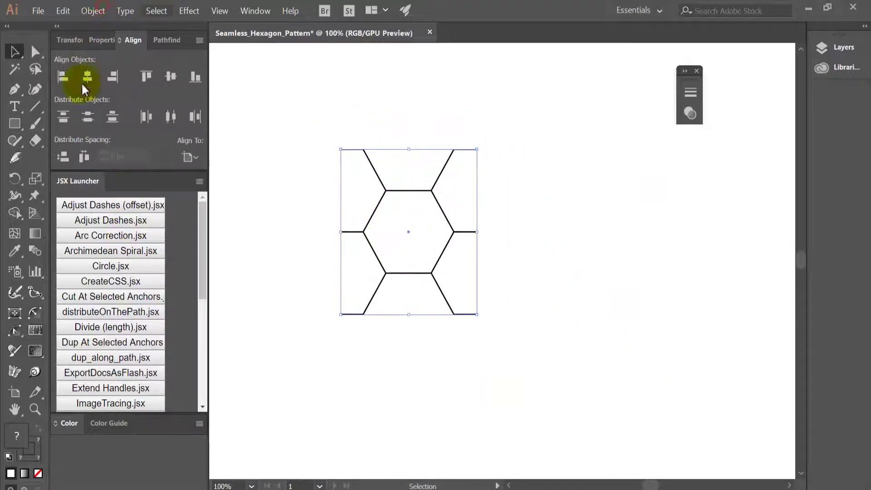
Make a pattern from the tile with Size Tile to Art and 9×9 copies, then finish editing.
left_click(93, 10)
mouse_move(102, 295)
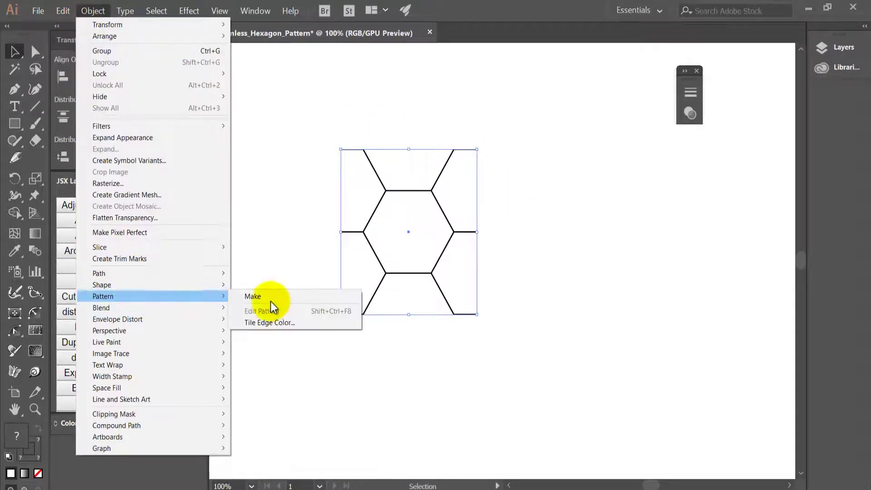
left_click(270, 299)
left_click(192, 282)
left_click_drag(291, 125, 731, 94)
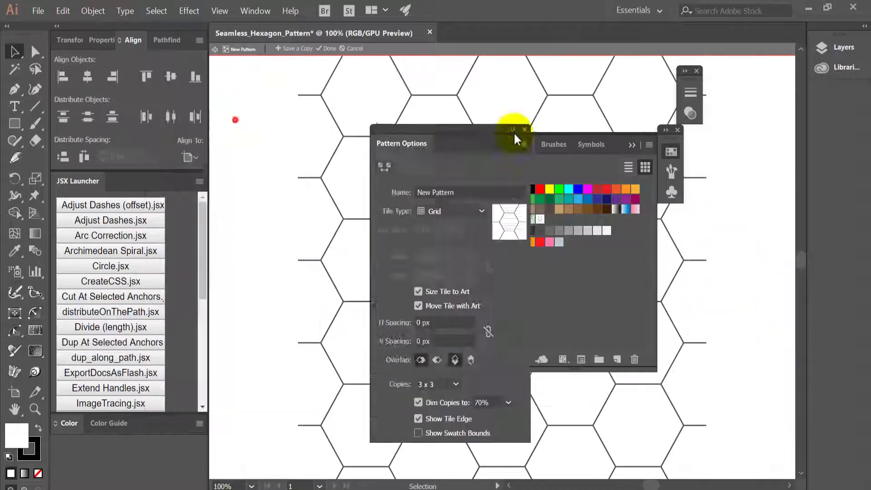
left_click(653, 201)
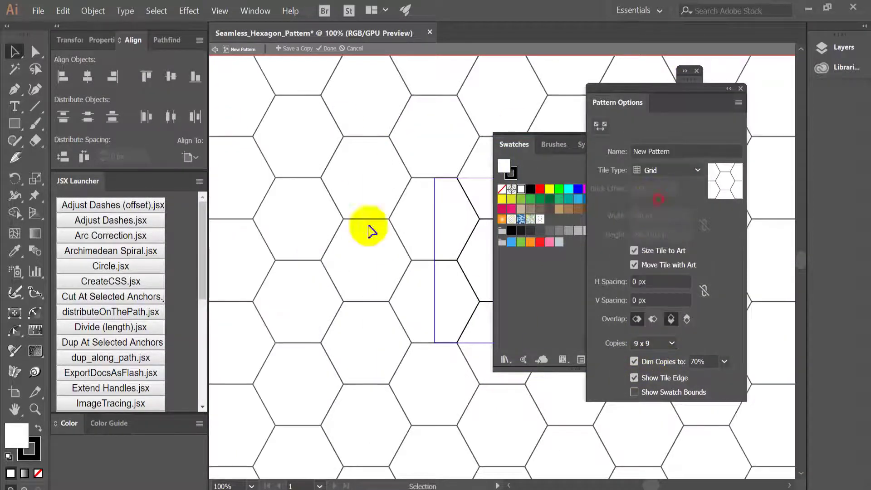
scroll(356, 252, "down", 4)
left_click(326, 49)
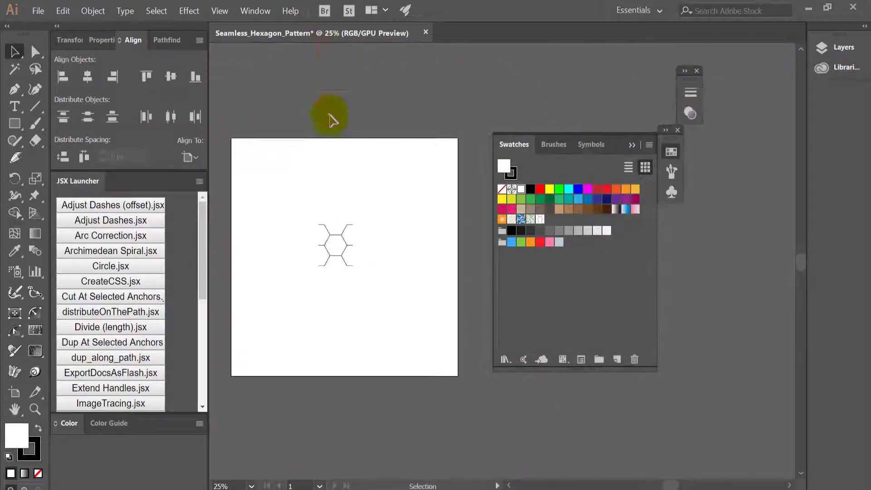
left_click_drag(311, 205, 324, 294)
Draw a circle on the artboard and fill it with the hexagon pattern swatch.
left_click_drag(17, 128, 68, 155)
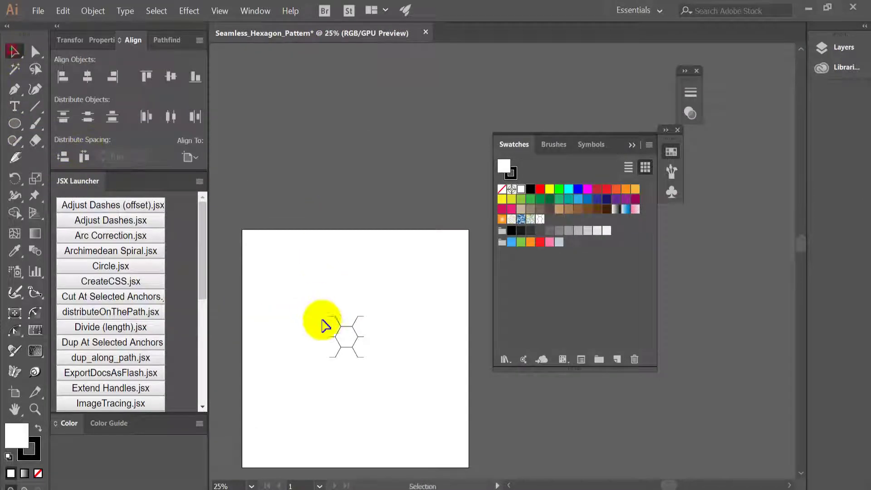
left_click_drag(591, 416, 594, 420)
left_click(14, 123)
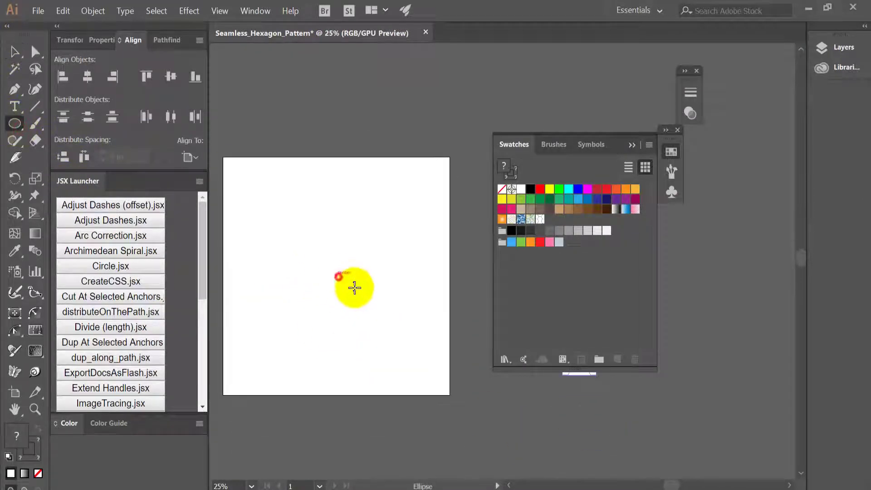
left_click_drag(336, 275, 413, 356)
left_click(540, 220)
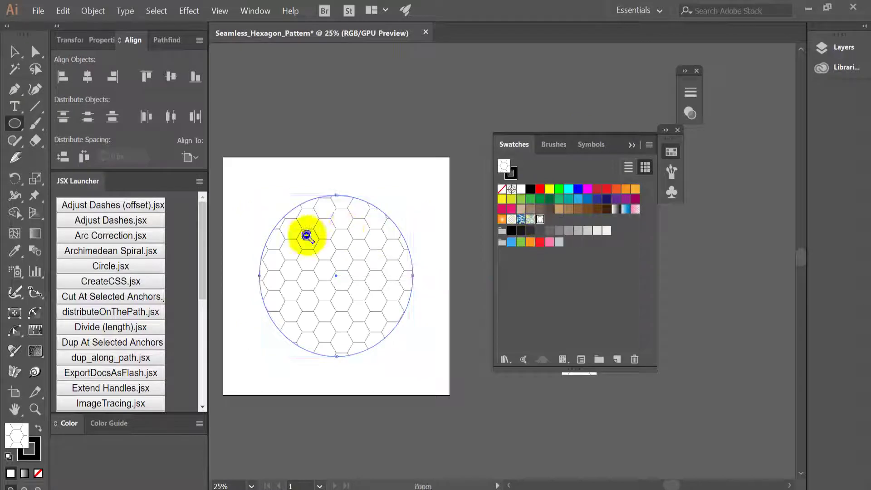
scroll(308, 234, "up", 1)
Preview the pattern scaled to 50% with the Transform effect, then cancel.
left_click(189, 11)
left_click(326, 151)
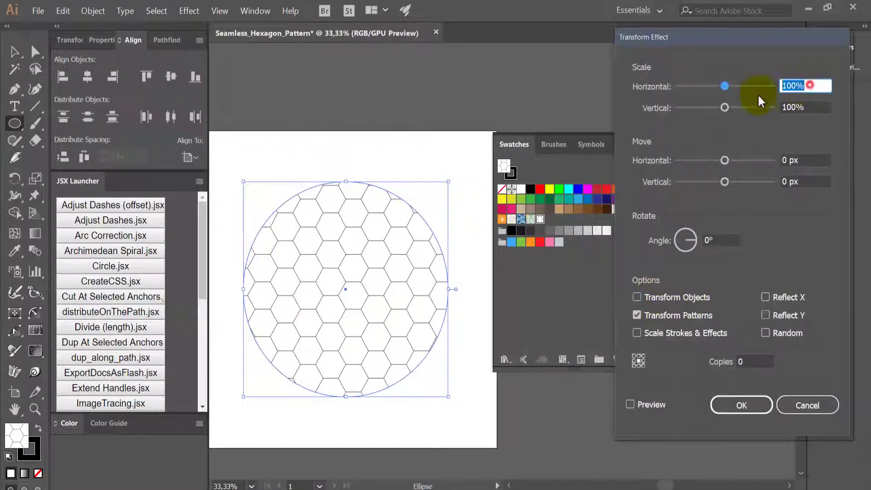
left_click(646, 402)
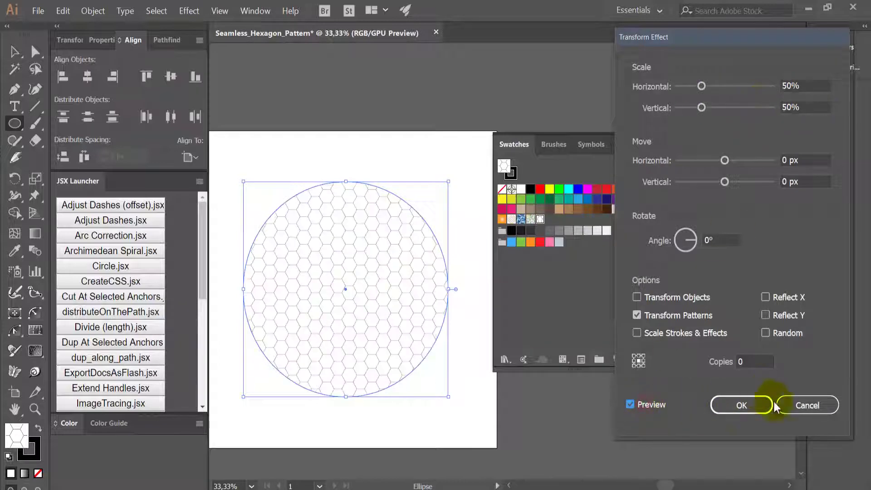
left_click(807, 405)
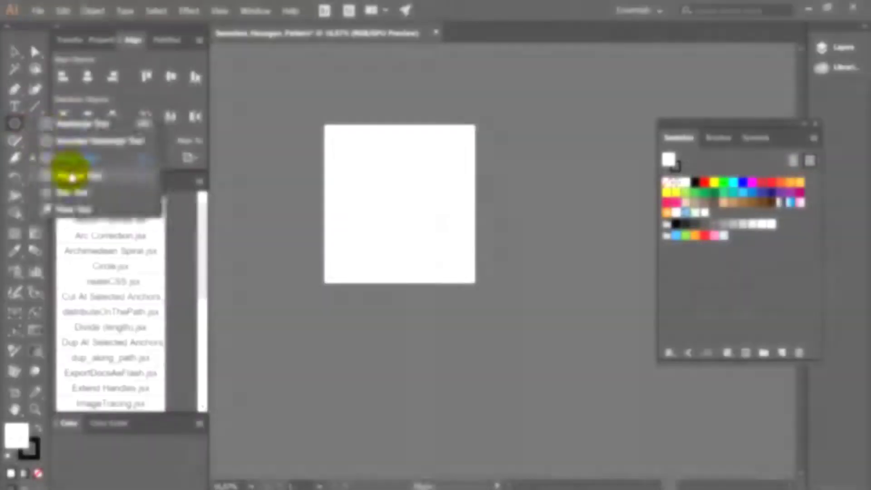
Create a six-sided, 100 px-radius hexagon, fill it black and align it.
left_click(75, 173)
left_click(393, 201)
left_click(402, 280)
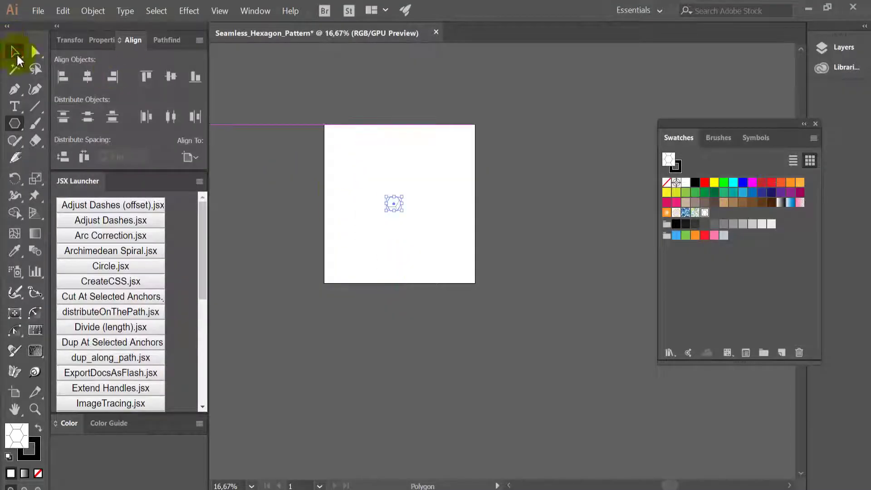
left_click(394, 207, "ctrl")
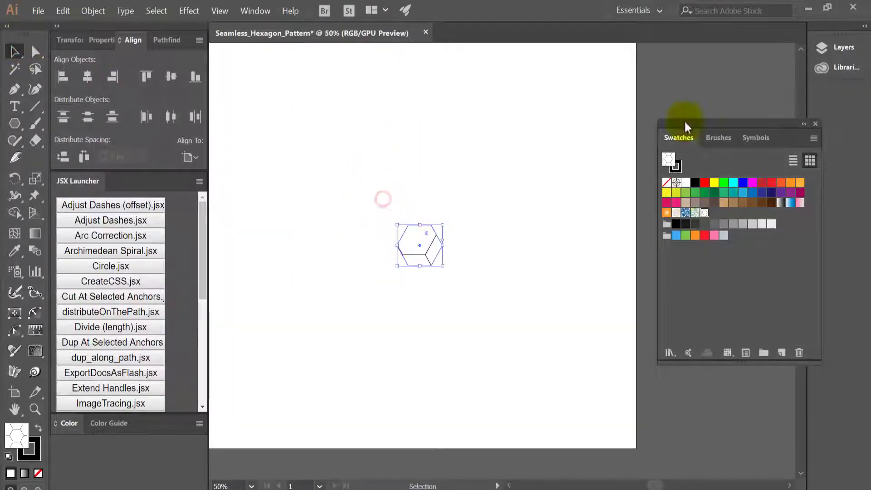
left_click(695, 183)
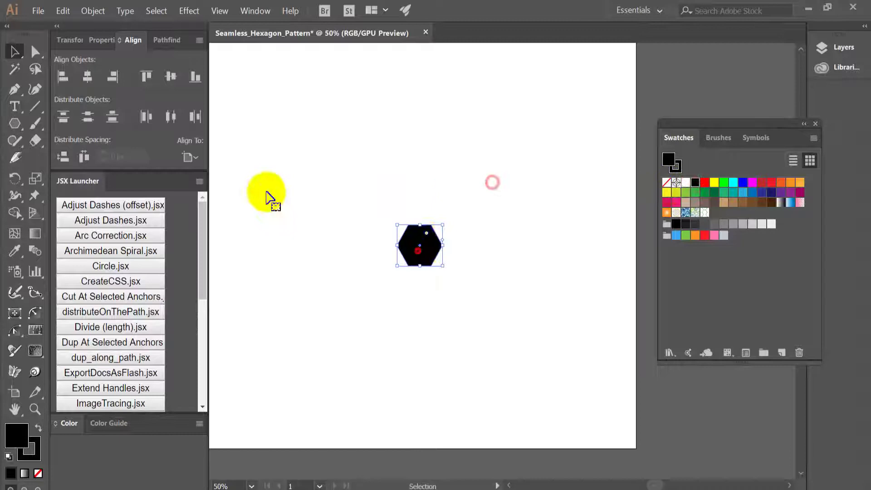
left_click(87, 76)
left_click(170, 76)
left_click(92, 11)
Rotate the hexagon to stand on a point and Alt-drag a copy snapped to its corner.
left_click(109, 7)
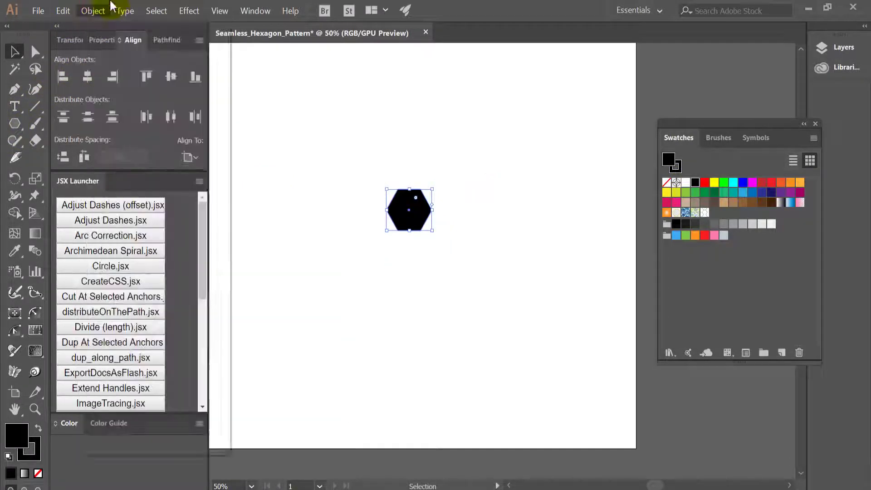
left_click(92, 10)
left_click(266, 49)
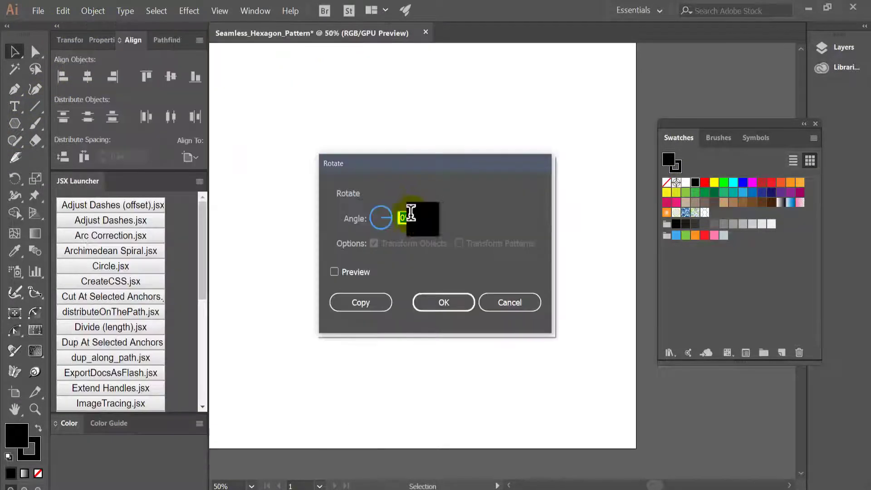
left_click(435, 300)
key("ctrl+1")
left_click_drag(387, 199, 327, 245)
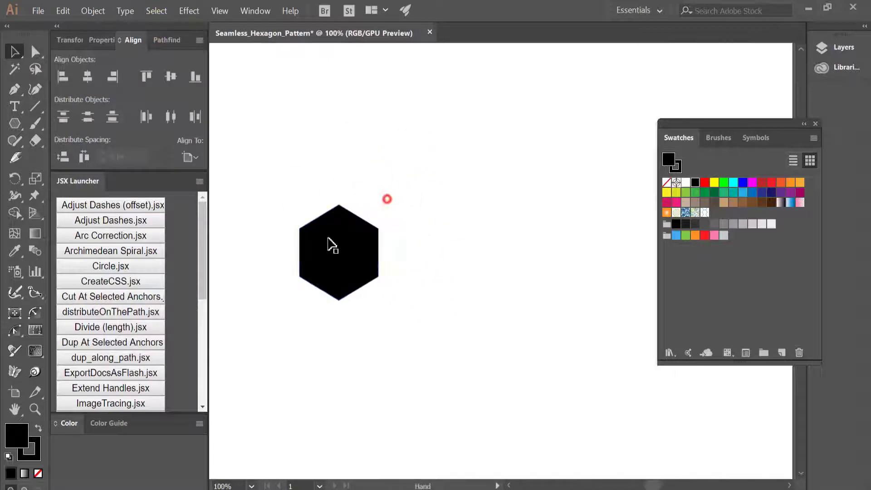
mouse_move(356, 205)
left_mouse_down()
mouse_move(300, 235)
mouse_move(278, 214)
left_mouse_up()
Switch to Outline view and snap hexagon copies beside and below the first.
scroll(357, 199, "up", 3)
left_click(219, 11)
left_click(227, 22)
left_click(220, 11)
left_click(434, 24)
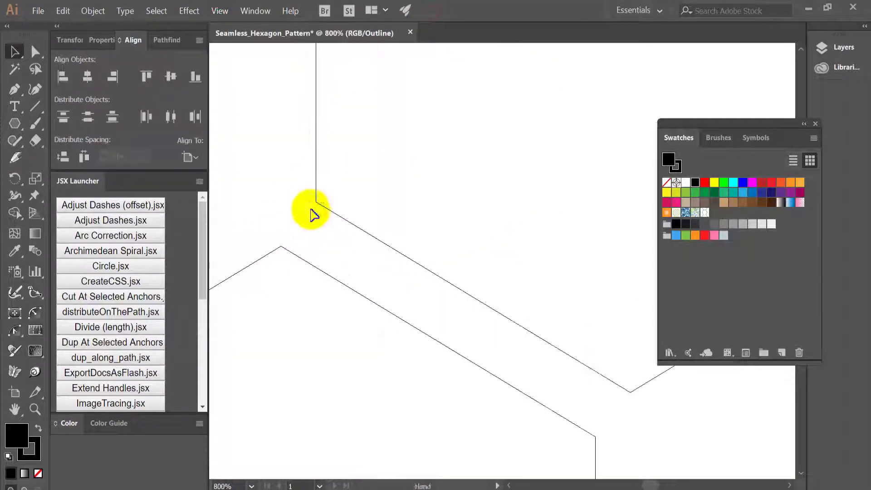
scroll(268, 252, "down", 3)
left_click_drag(291, 149, 351, 256)
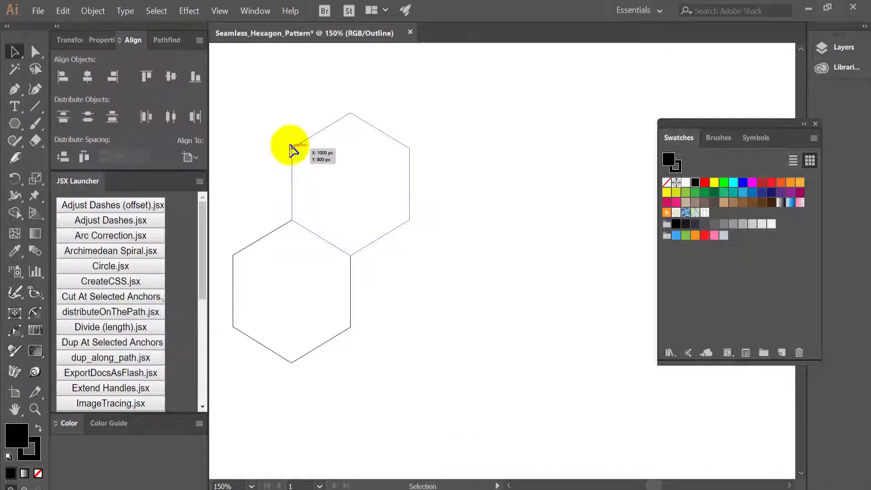
mouse_move(418, 228)
left_mouse_down()
mouse_move(459, 157)
mouse_move(379, 290)
mouse_move(391, 256)
left_mouse_up()
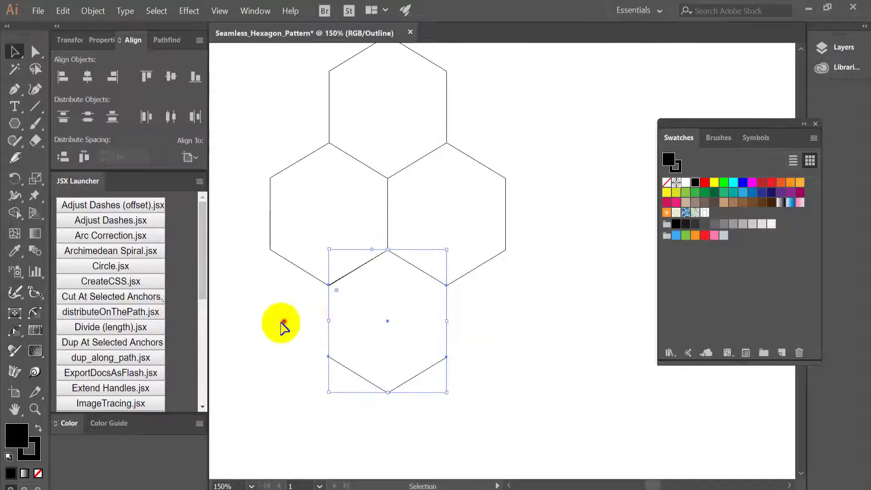
Add lower-left and upward copies to complete the eight-hexagon staggered grid.
scroll(420, 364, "up", 3)
scroll(428, 354, "down", 3)
scroll(453, 317, "down", 2)
mouse_move(472, 297)
left_mouse_down()
mouse_move(389, 311)
mouse_move(392, 297)
left_mouse_up()
mouse_move(363, 272)
left_mouse_down()
mouse_move(355, 178)
mouse_move(363, 134)
mouse_move(494, 142)
mouse_move(512, 294)
left_mouse_up()
left_click(407, 254)
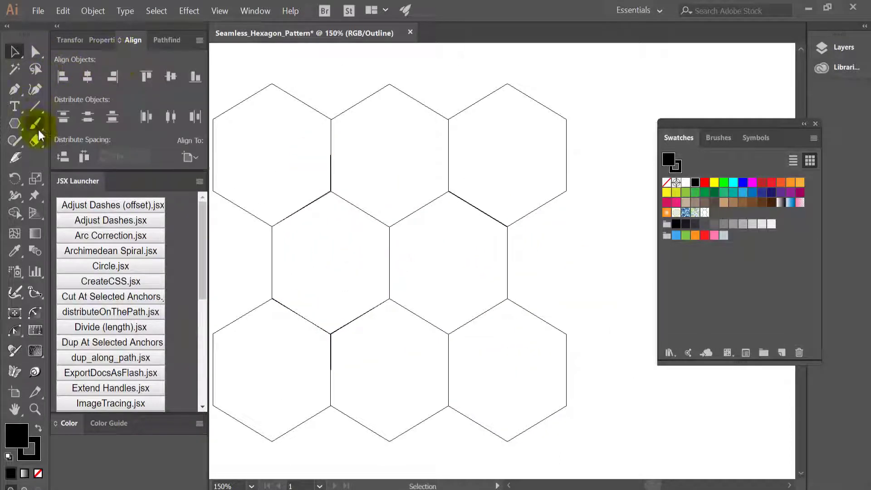
left_click_drag(14, 123, 55, 123)
scroll(381, 248, "down", 2)
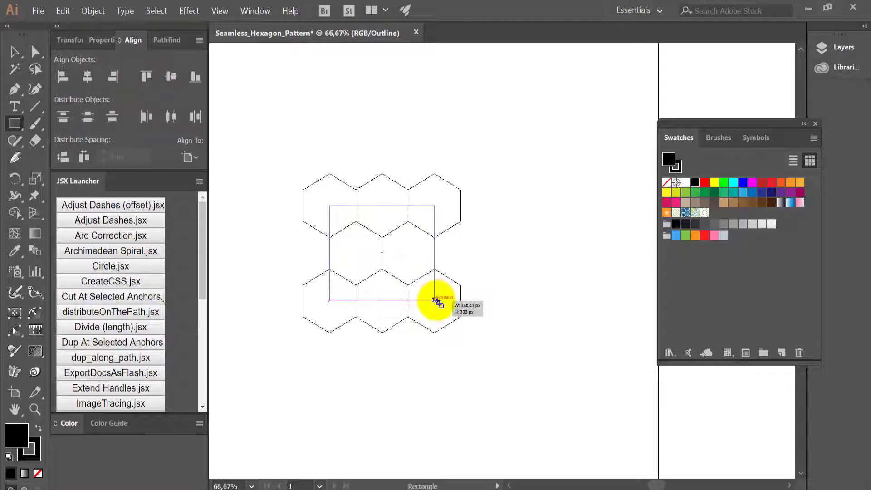
Draw the rectangle between the hexagon centres across the cluster's middle.
left_click_drag(436, 301, 436, 302)
left_click(14, 52)
scroll(478, 210, "up", 2)
scroll(447, 200, "up", 2)
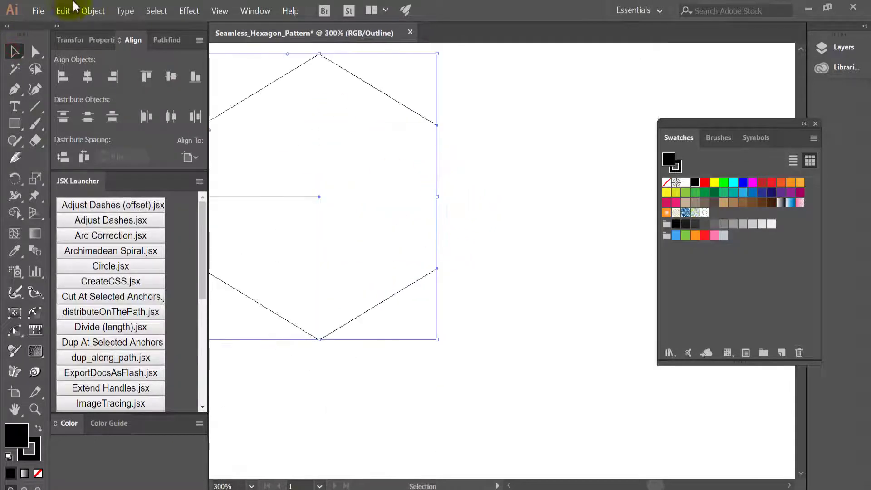
Add anchor points to the corner hexagon, show rulers and drag a guide to its middle.
left_click(93, 10)
left_click(267, 365)
key("a")
left_click(437, 204)
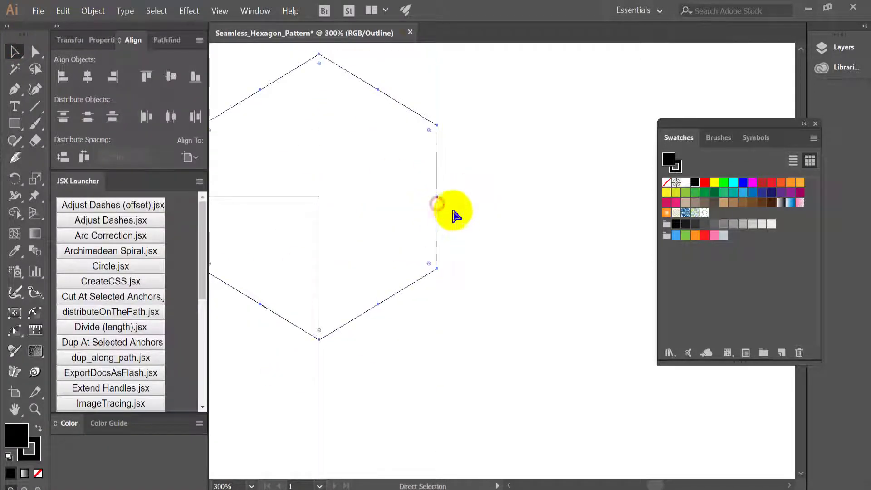
key("ctrl+r")
left_click_drag(414, 47, 437, 196)
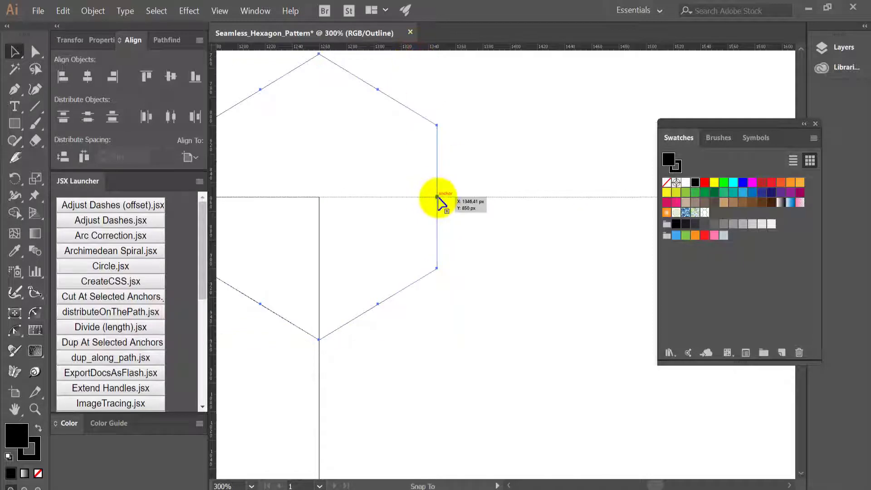
left_click(489, 149)
Add midpoint anchors to the lower hexagon and pull a second guide to its centre.
key("z")
left_click(343, 202, "alt")
left_click(315, 175)
left_click(391, 237, "alt")
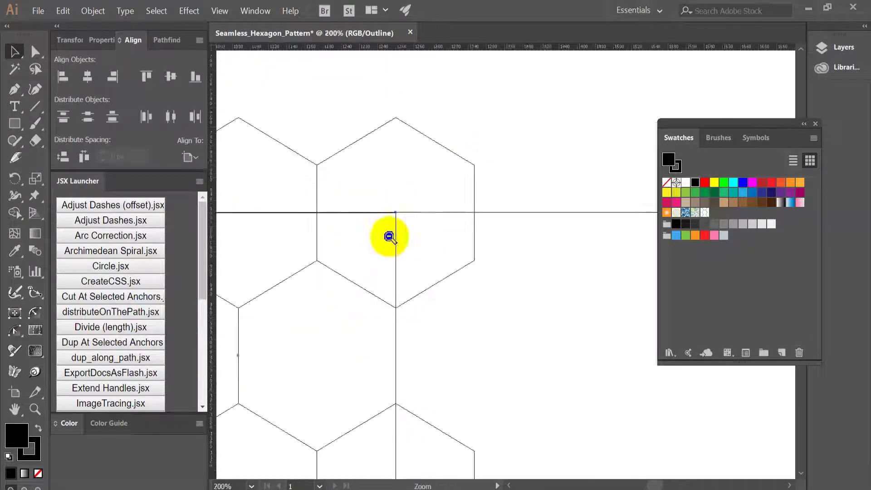
left_click(363, 255)
left_click(476, 255)
key("v")
left_click(555, 213)
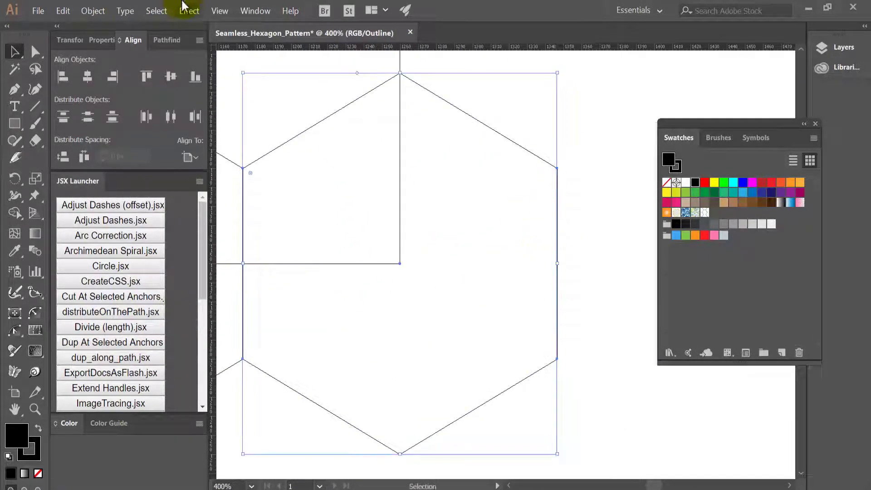
left_click(92, 10)
left_click(261, 367)
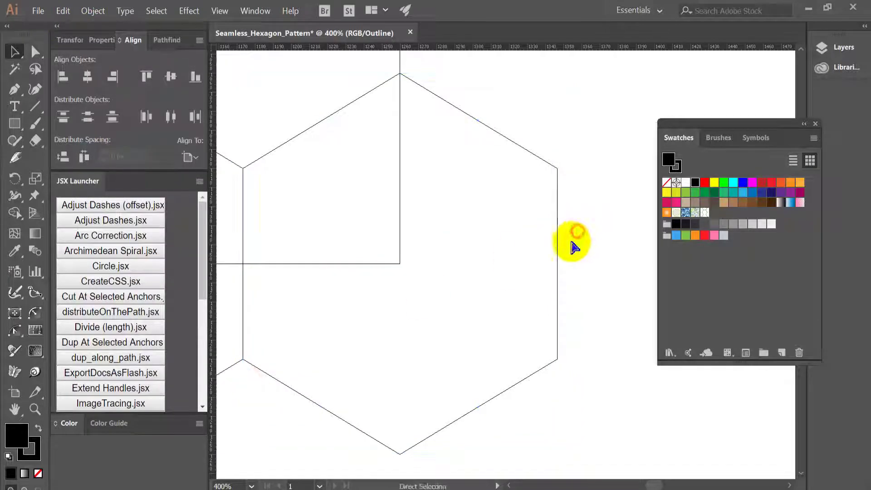
left_click_drag(520, 48, 549, 262)
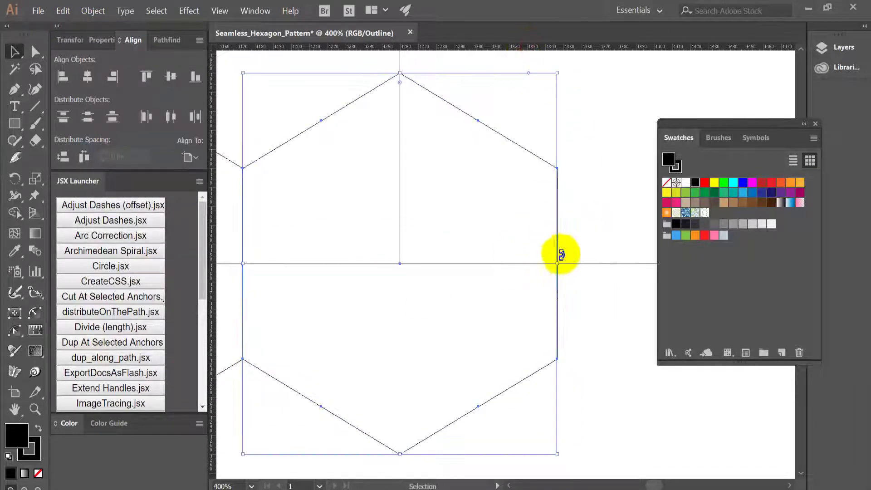
Check the guide position up close and marquee-select the three vertical lines.
key("z")
left_click(412, 224)
key("ctrl+1")
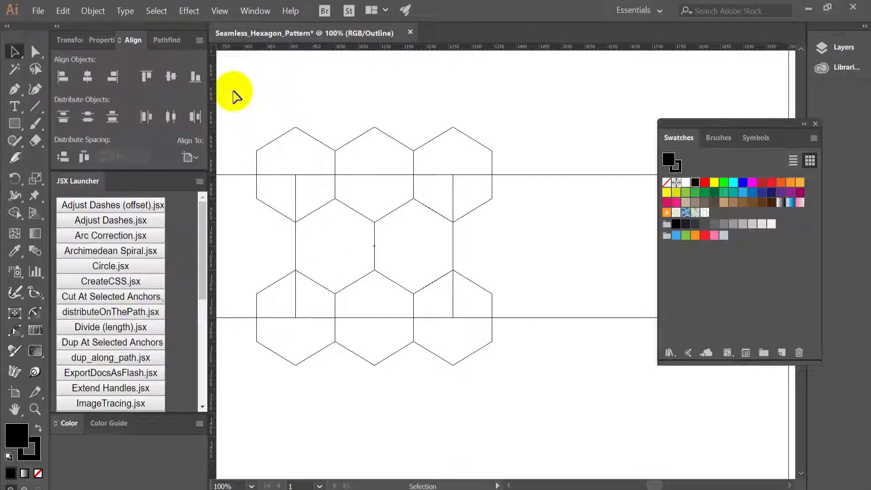
left_click_drag(235, 96, 521, 389)
Return to Preview and enter the clipped group to select its hexagons.
left_click(219, 11)
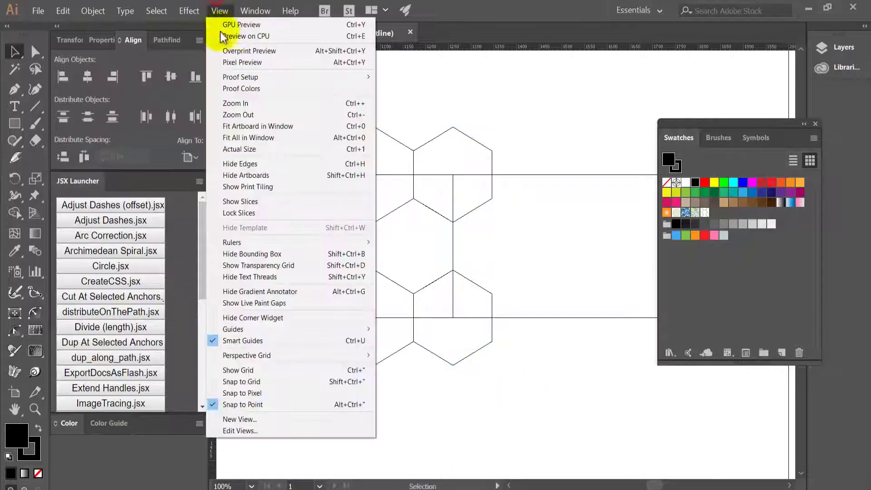
left_click(229, 21)
key("ctrl+a")
key("ctrl+minus")
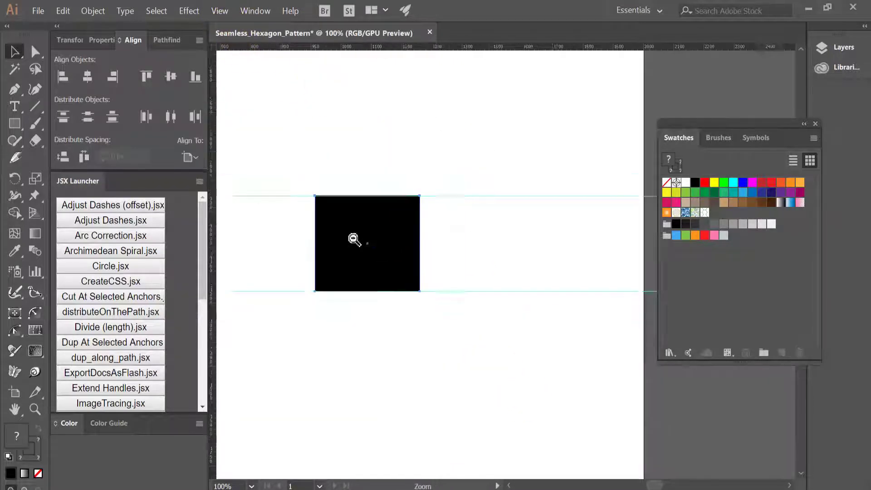
double_click(421, 260)
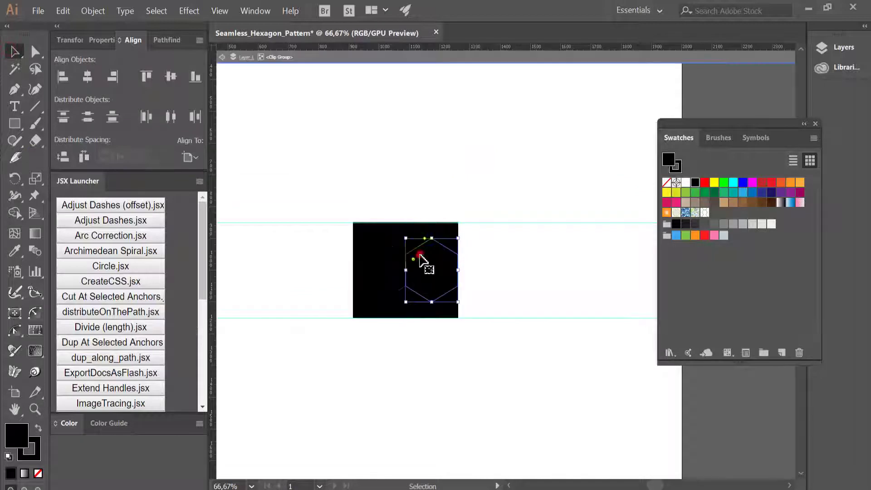
left_click(457, 342)
key("ctrl+1")
left_click(399, 166)
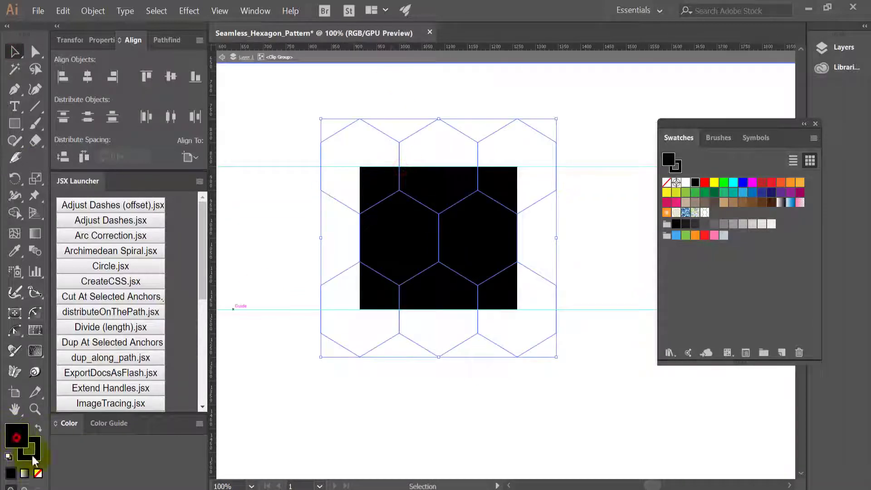
Remove the hexagons' fill, exit isolation mode and select both hexagons with their lines.
left_click(38, 473)
left_click(69, 423)
double_click(598, 95)
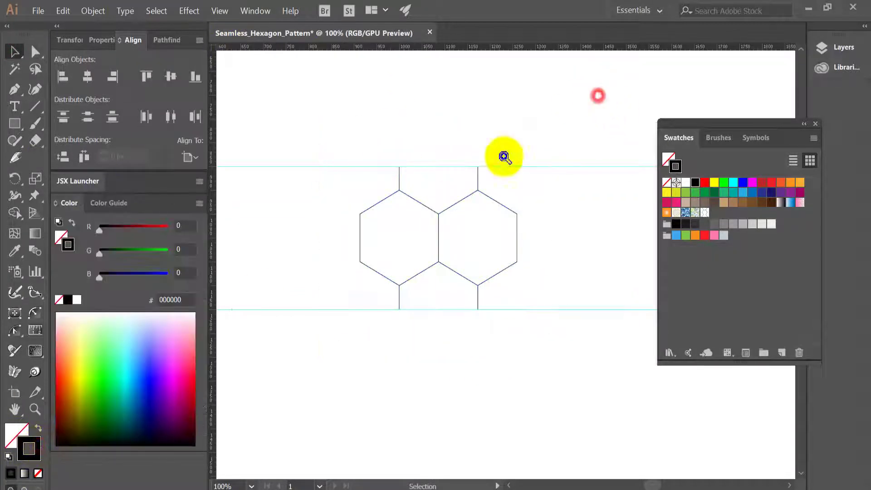
left_click(504, 157, "alt")
left_click_drag(369, 104, 551, 330)
Make a pattern swatch from the hexagons with Size Tile to Art enabled.
left_click(92, 11)
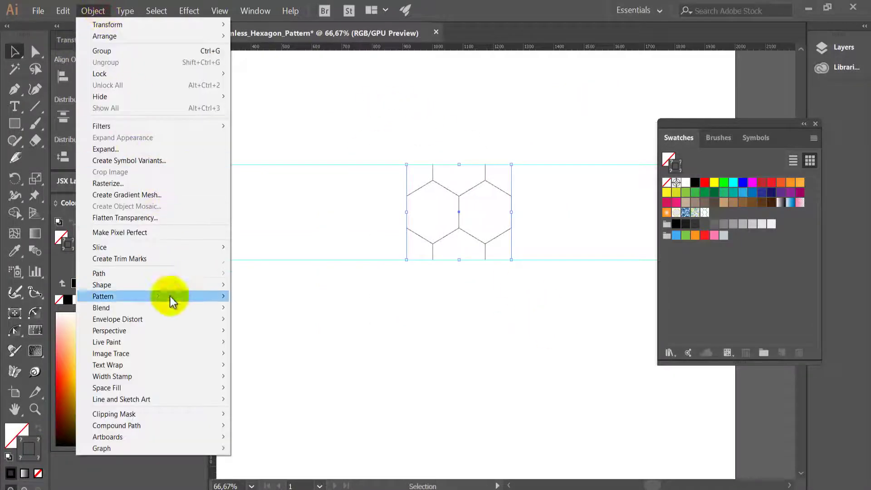
left_click(247, 295)
left_click(636, 249)
left_click_drag(671, 108, 705, 111)
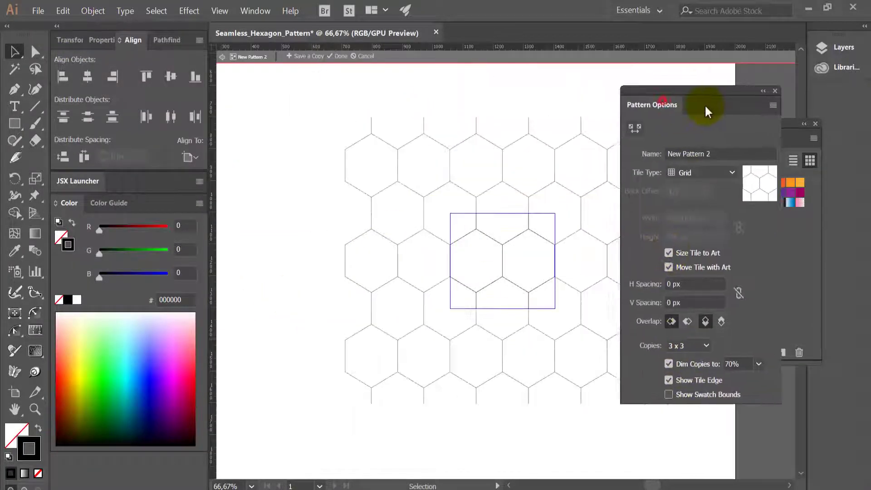
left_click(338, 56)
Draw a circle, duplicate it to the right, and fill the copy with the hexagon pattern.
left_click(408, 172, "alt")
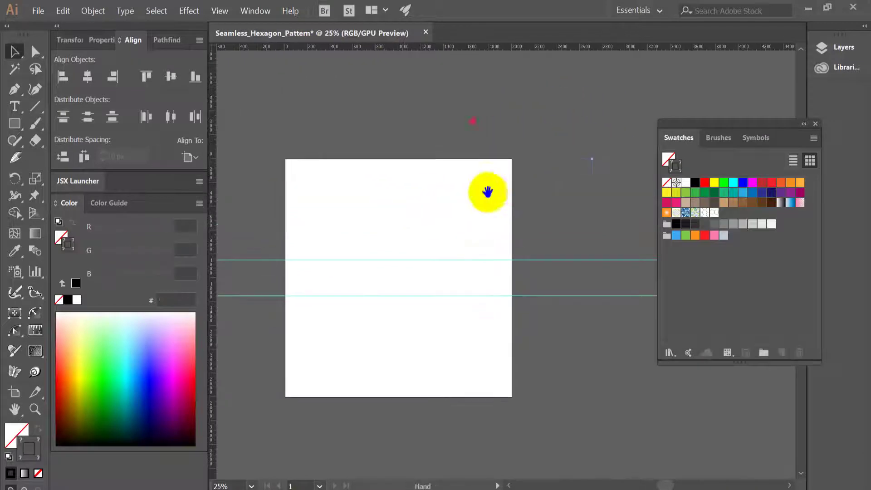
left_click(15, 123)
left_click(84, 157)
left_click_drag(336, 213, 376, 254)
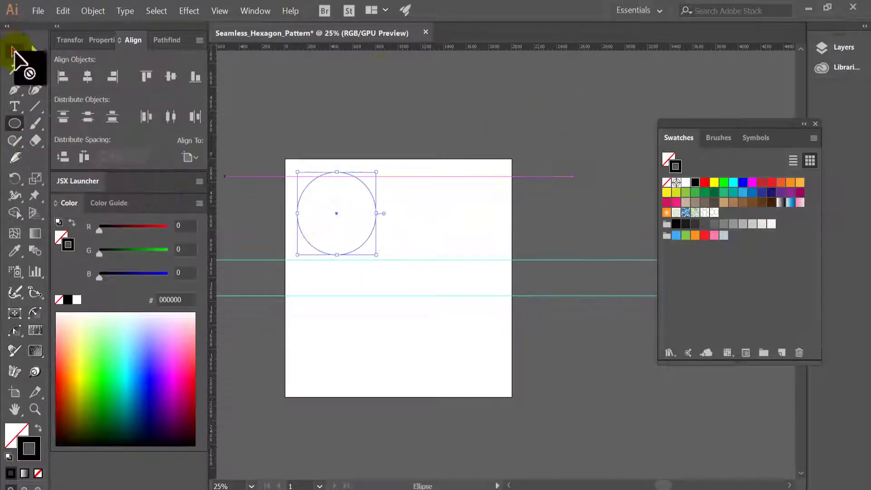
left_click(14, 51)
left_click_drag(337, 173, 439, 173)
left_click(704, 212)
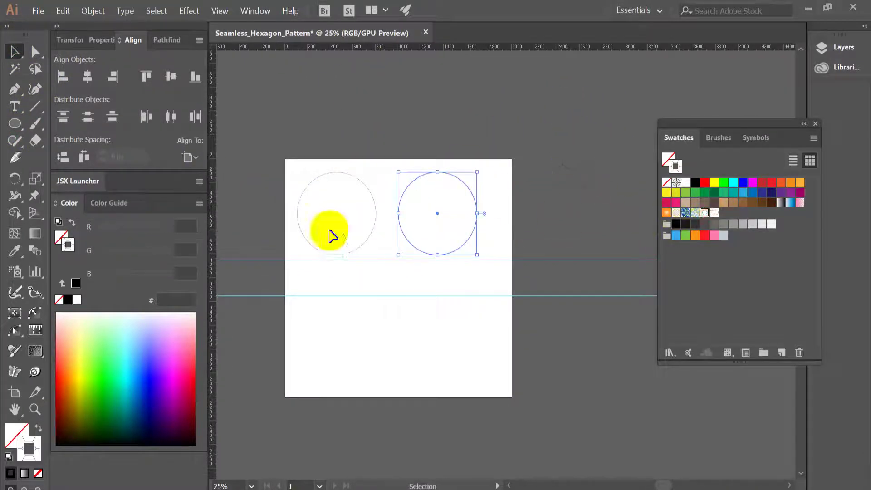
Fill the left circle with the hexagon pattern and compare the two patterned circles.
left_click(326, 206)
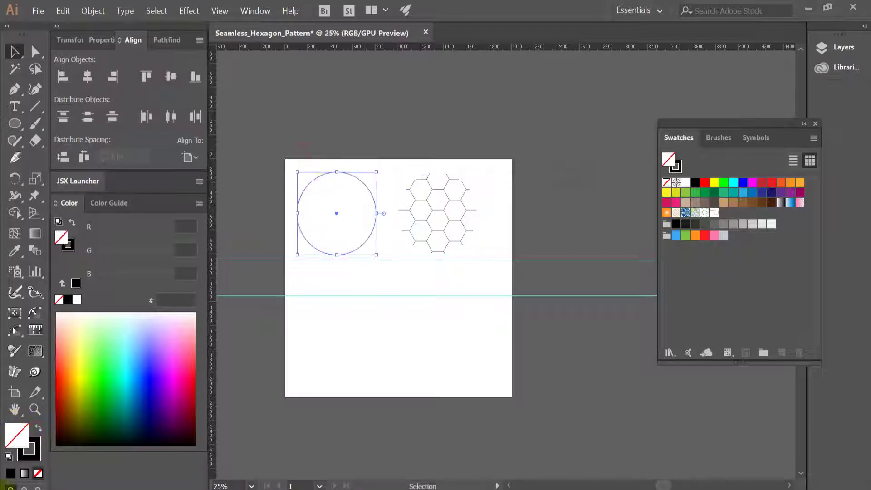
left_click(706, 213)
left_click(311, 210, "ctrl")
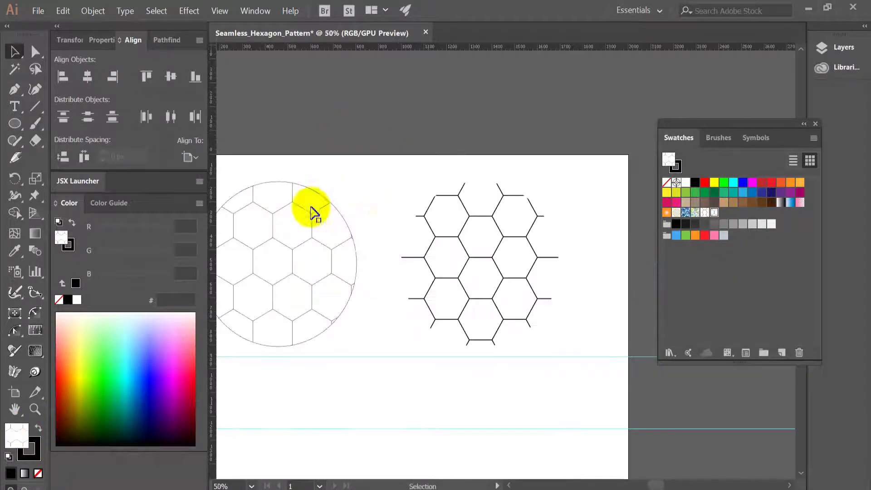
left_click(320, 233, "ctrl")
left_click_drag(321, 233, 418, 190)
left_click_drag(326, 220, 340, 220)
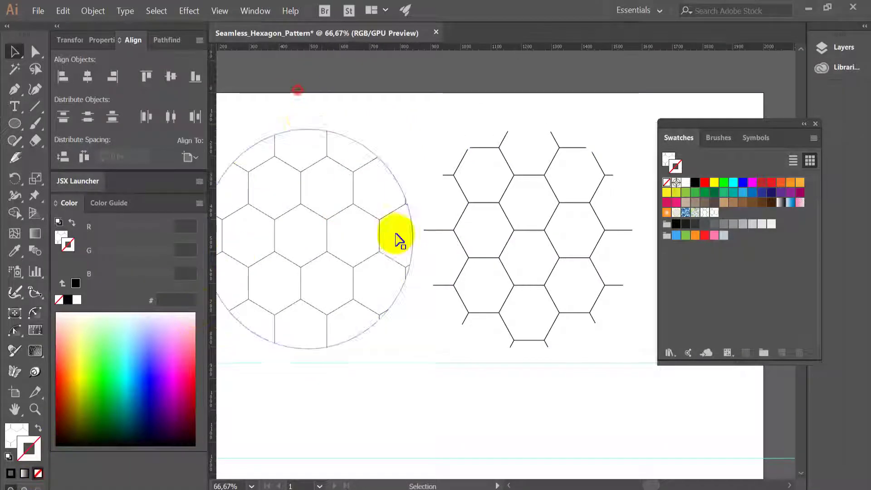
key("ctrl+minus")
key("ctrl+minus")
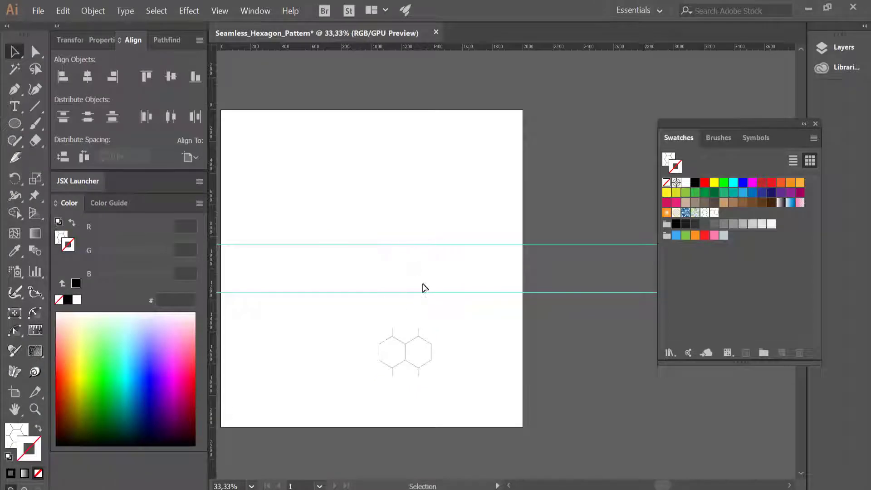
Move the enlarged two-hexagon tile up toward the artboard's top-left corner.
right_click(418, 249)
left_click(452, 203)
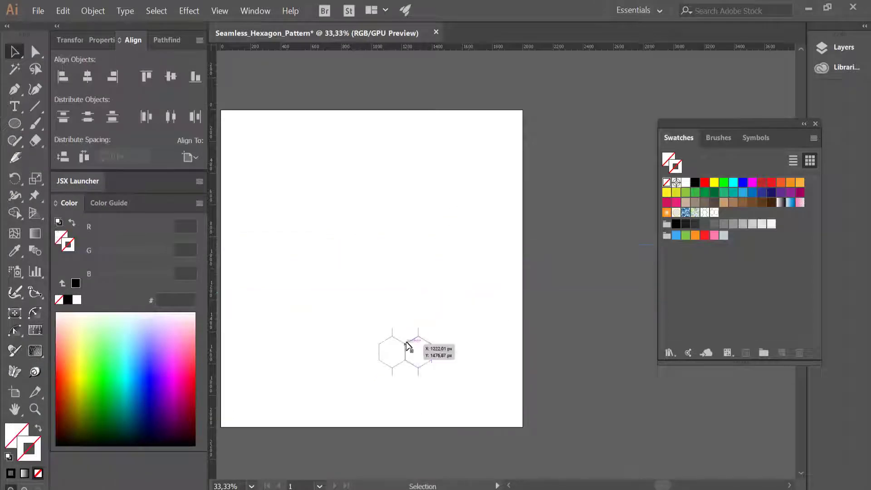
left_click_drag(408, 346, 385, 284)
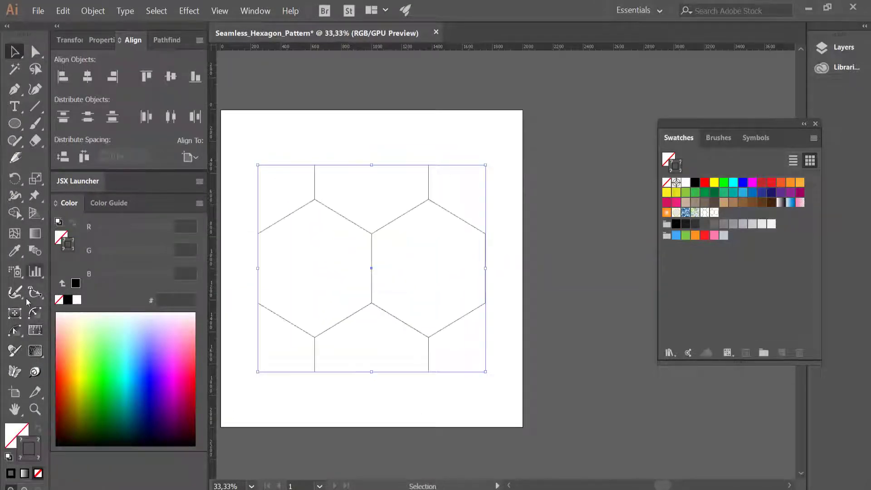
key("shift+o")
key("v")
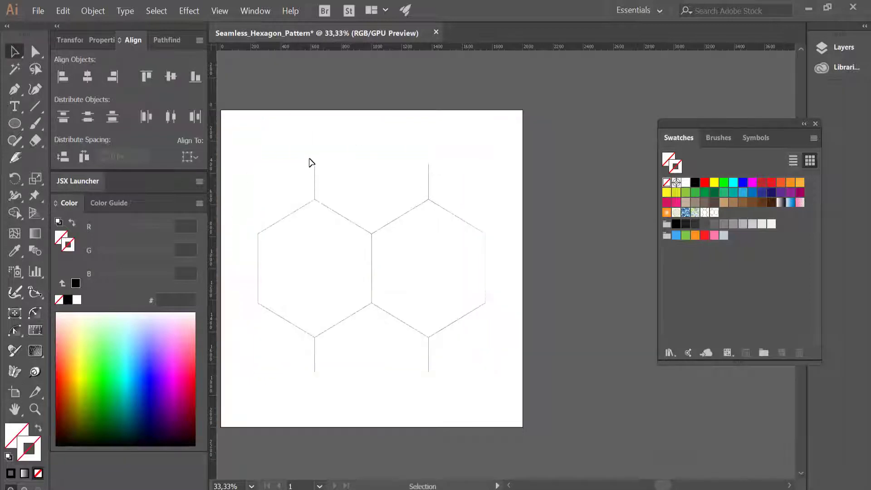
Fit the artboard to the hexagon artwork bounds and bring up Save for Web.
left_click(83, 10)
mouse_move(108, 437)
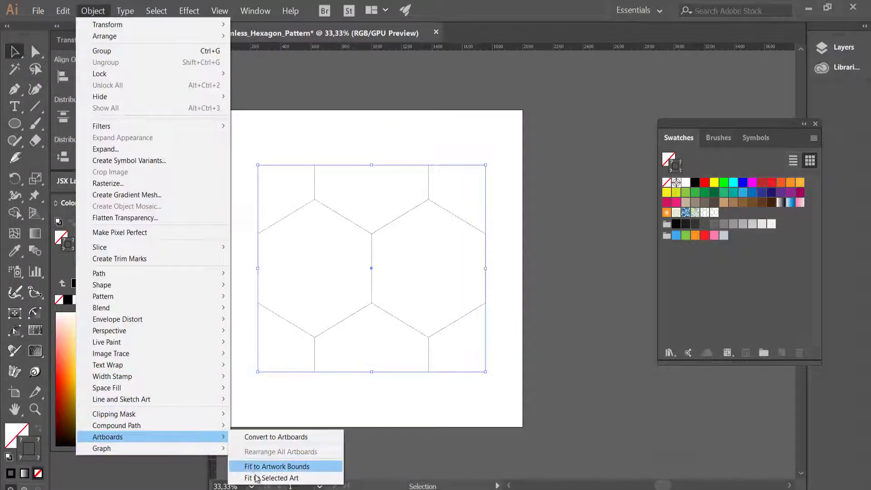
left_click(257, 477)
left_click(316, 207)
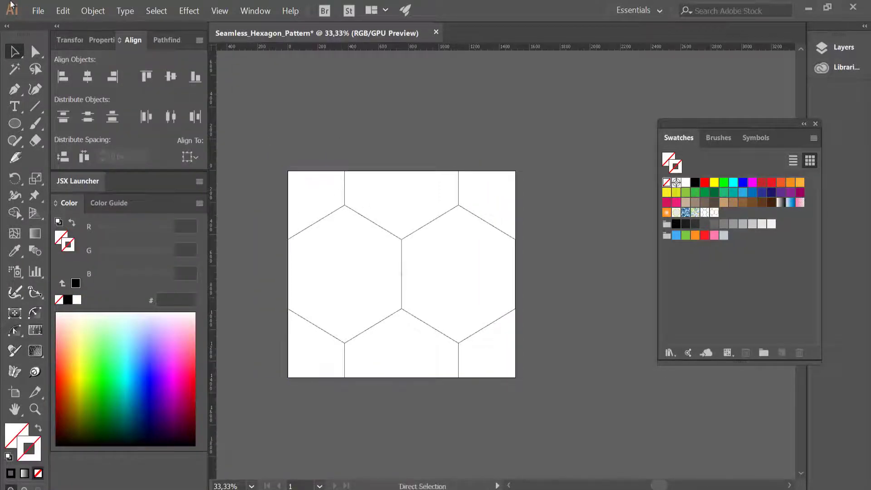
left_click(38, 10)
left_click(254, 228)
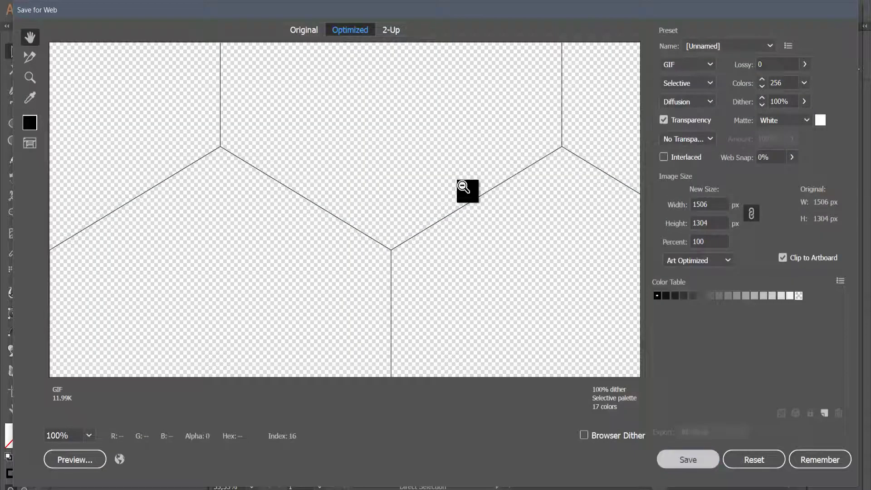
Choose the high-quality JPEG preset, raise quality to 100%, and save the 1506 × 1304 px tile.
left_click(463, 186, "alt")
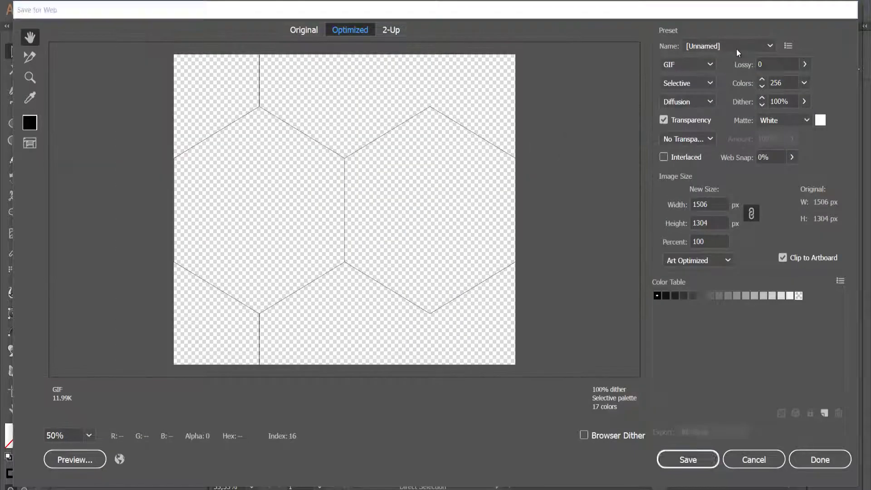
left_click(743, 45)
left_click(707, 68)
left_click_drag(797, 84, 814, 110)
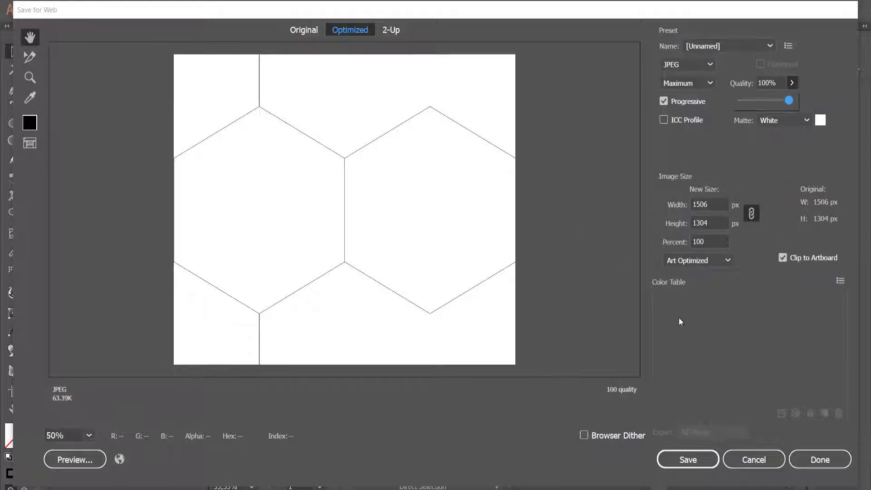
key("ctrl+plus")
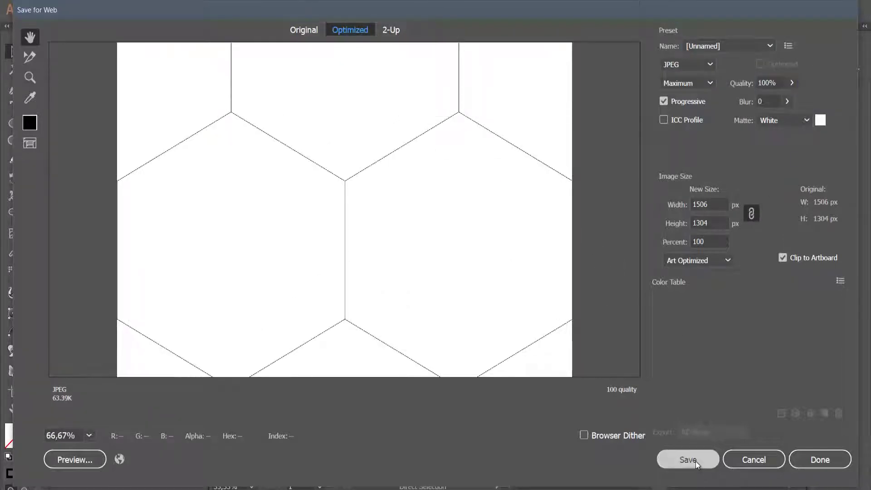
left_click(696, 462)
left_click(775, 471)
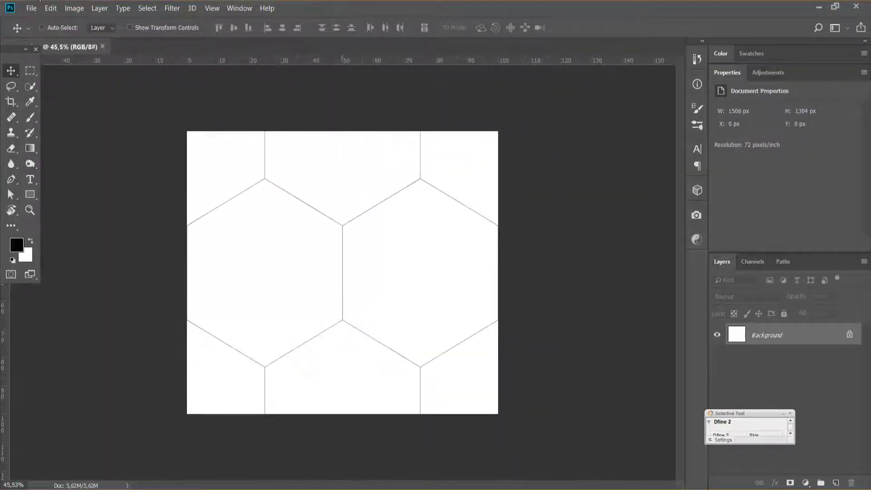
Define the open tile image as a pattern named 'Hexagon'.
left_click(50, 8)
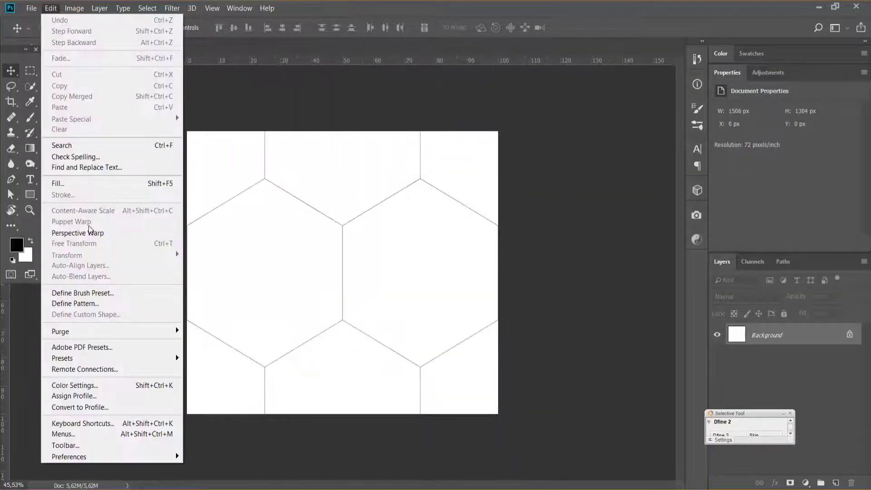
left_click(68, 304)
type("Hexagon")
key("Return")
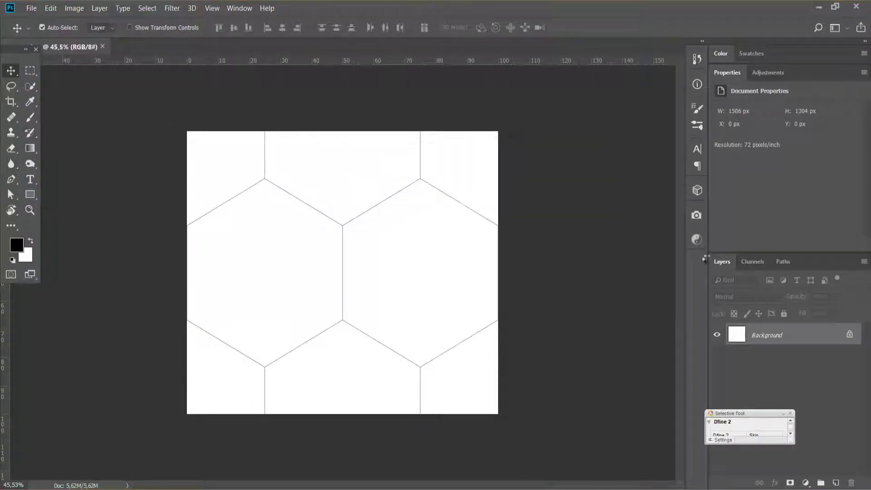
Create a new document using the International Paper A4 preset.
key("ctrl+n")
left_click(416, 138)
left_click(391, 222)
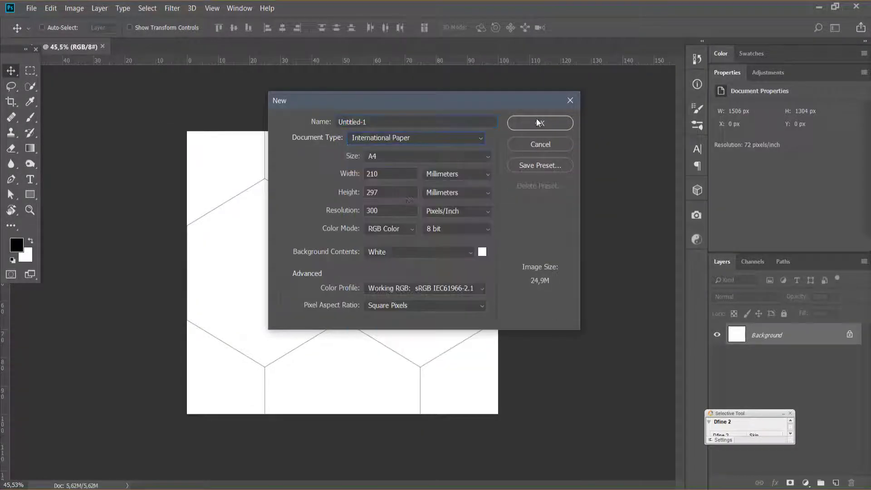
key("Return")
Add a Hexagon pattern fill layer at 25% scale and rasterize it.
left_click(807, 484)
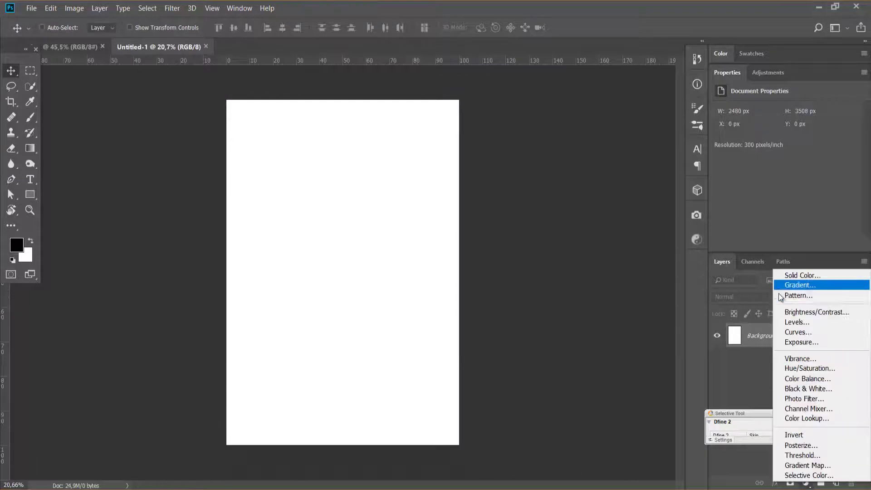
left_click(780, 295)
left_click_drag(453, 144, 582, 112)
type("25")
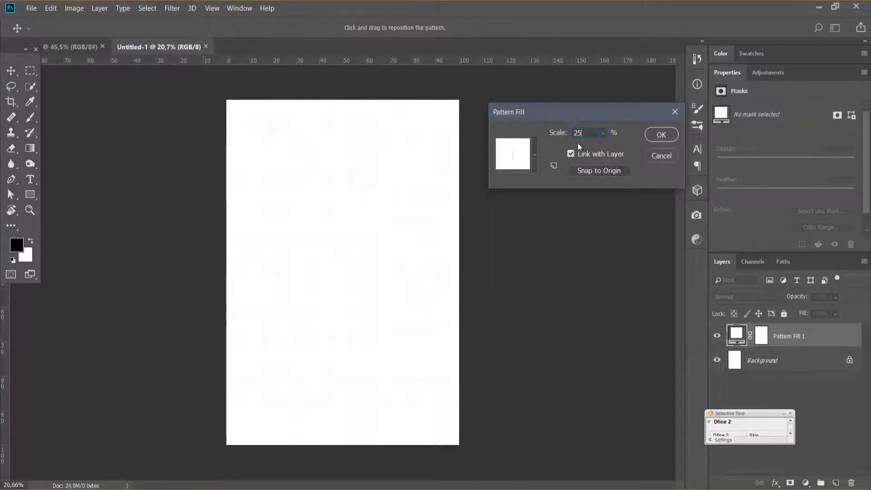
key("Return")
key("ctrl+plus")
key("ctrl+plus")
key("ctrl+plus")
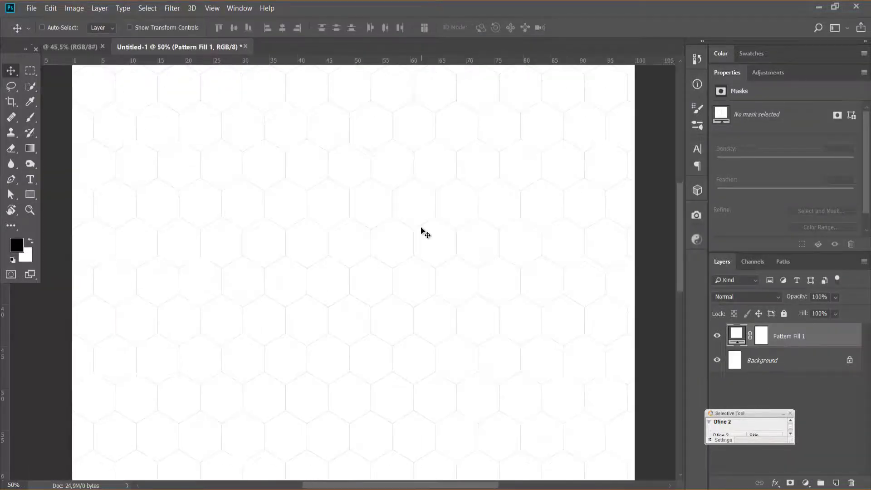
right_click(798, 337)
left_click(675, 169)
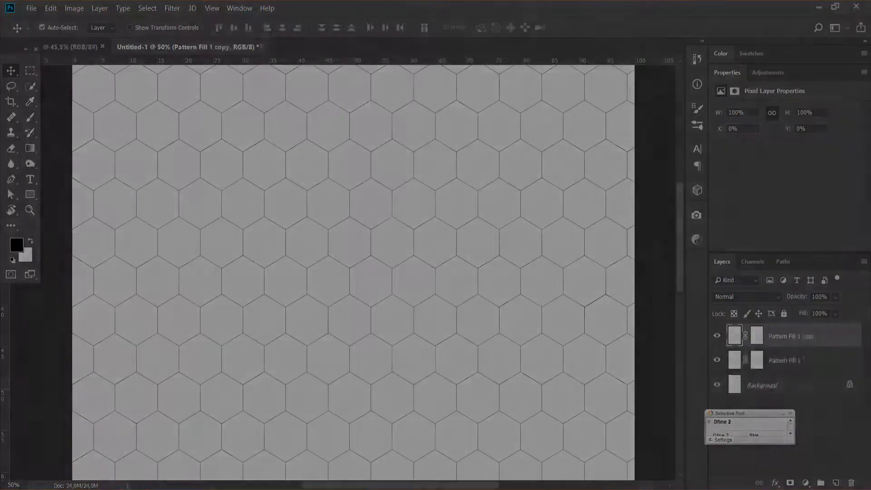